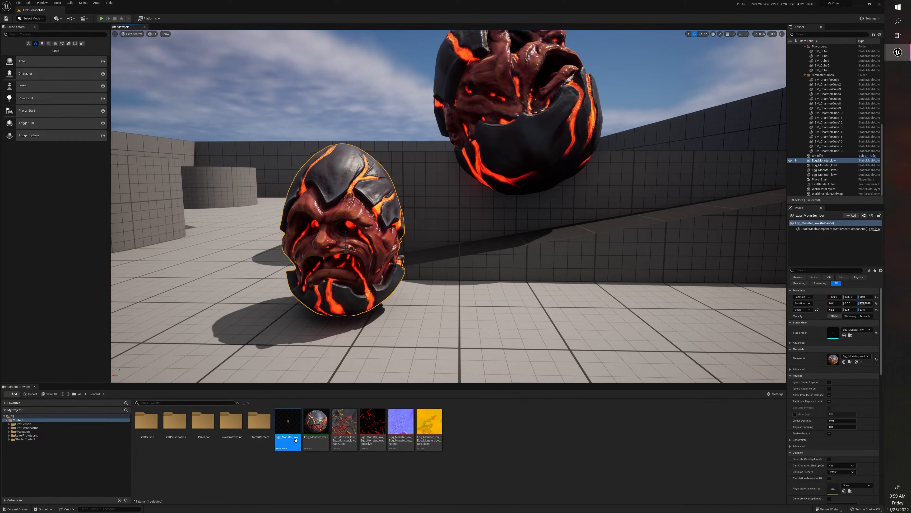
# Open the Egg_Monster_low static mesh in its editor and frame the front of the egg
pyautogui.moveTo(294, 425)
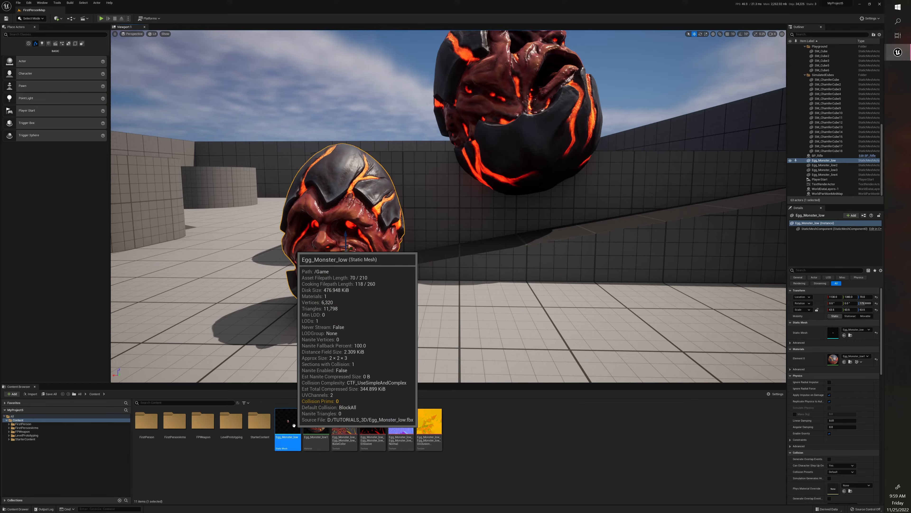
pyautogui.doubleClick(294, 425)
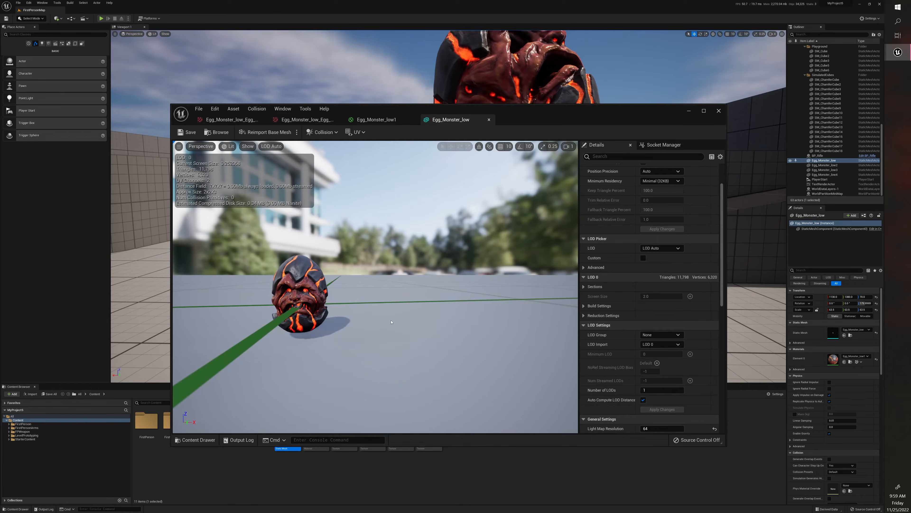
pyautogui.moveTo(361, 301); pyautogui.dragTo(427, 262)
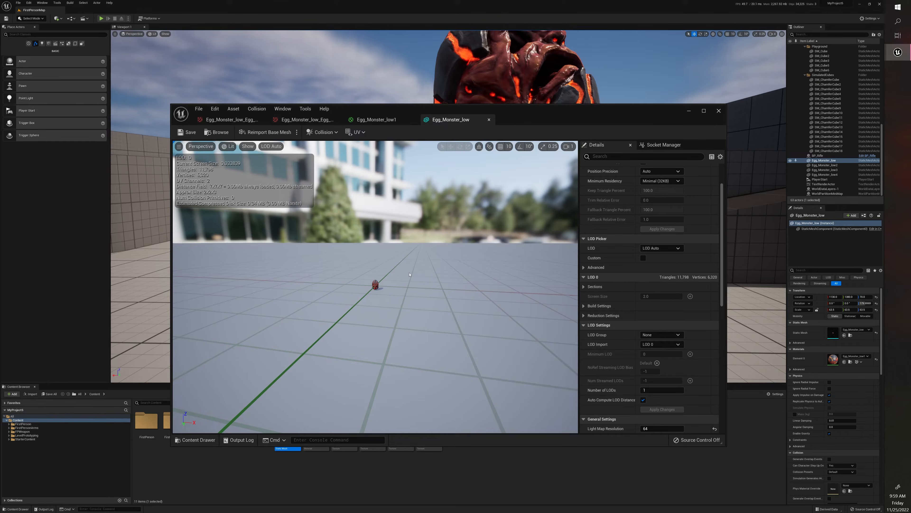
pyautogui.click(567, 148)
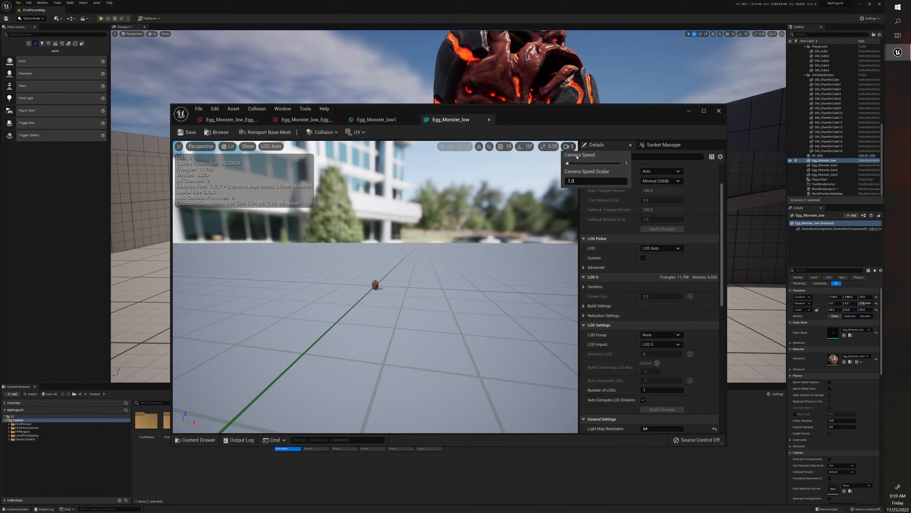
pyautogui.moveTo(391, 253); pyautogui.dragTo(391, 252, button='right')
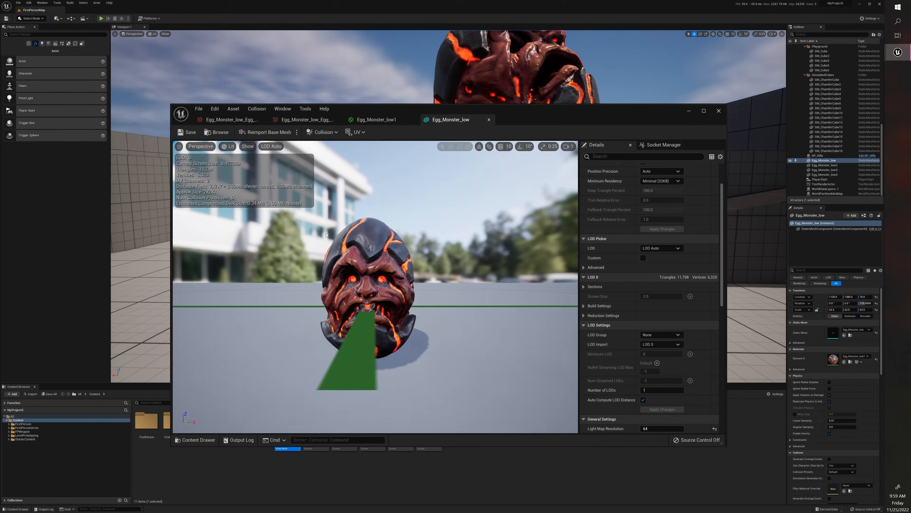
# Add a sphere simplified collision to the egg mesh and examine how it fits
pyautogui.click(257, 109)
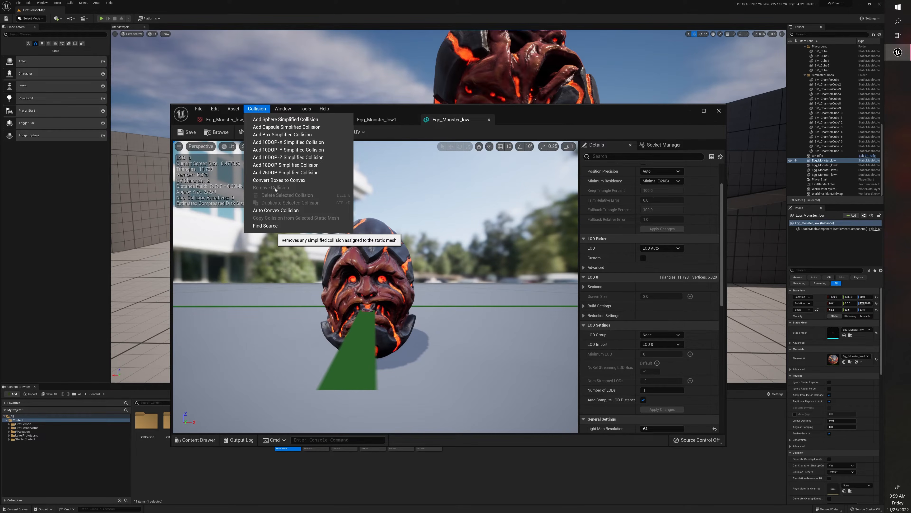
pyautogui.click(284, 120)
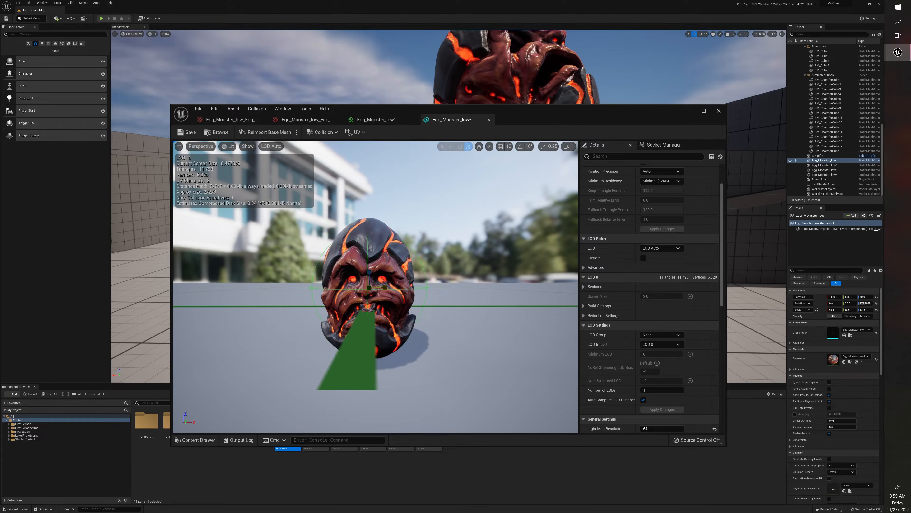
pyautogui.moveTo(370, 287)
pyautogui.mouseDown()
pyautogui.moveTo(243, 291)
pyautogui.moveTo(264, 282)
pyautogui.moveTo(465, 283)
pyautogui.moveTo(381, 285)
pyautogui.moveTo(373, 277)
pyautogui.mouseUp()
pyautogui.scroll(3, 244, 291)
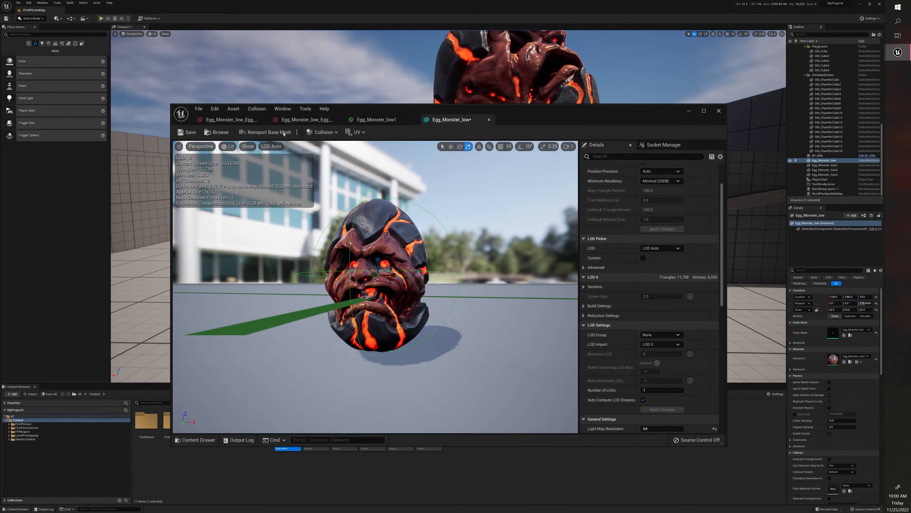
# Replace the sphere collision with a capsule simplified collision and scale the capsule around the egg
pyautogui.click(257, 109)
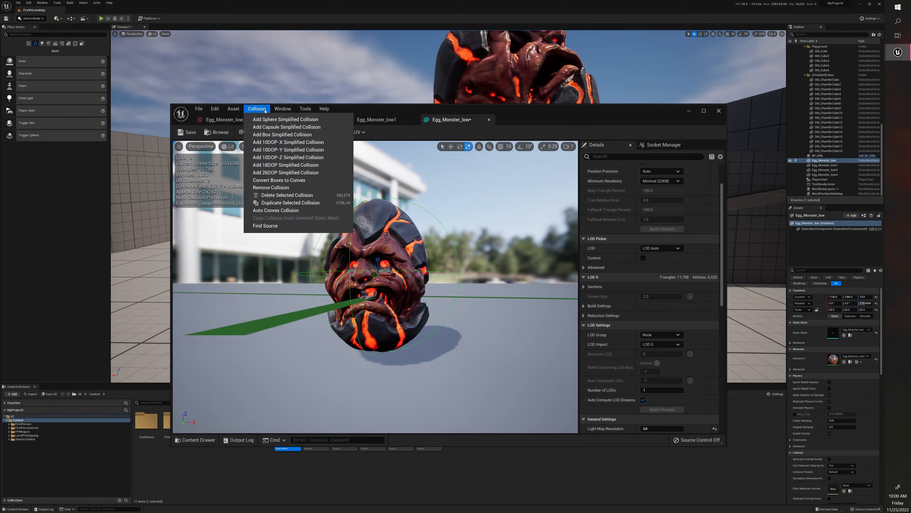
pyautogui.click(273, 187)
pyautogui.click(256, 109)
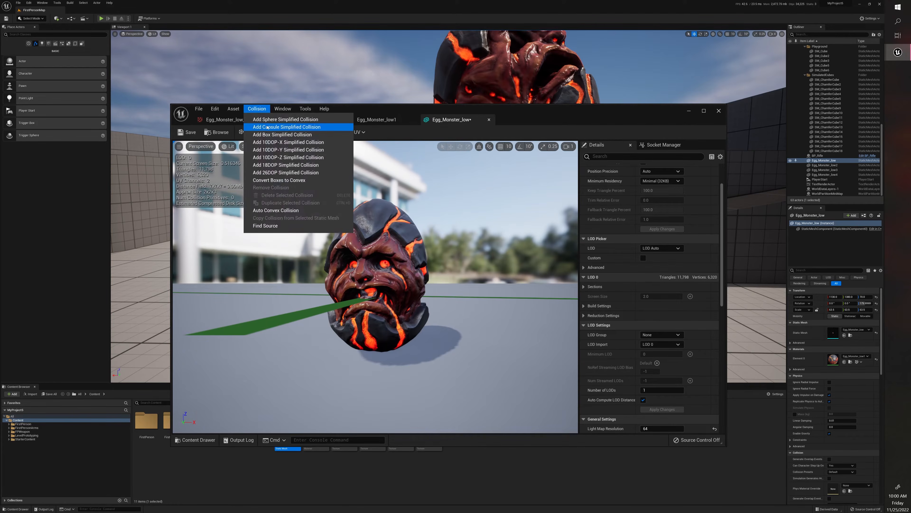
pyautogui.click(282, 127)
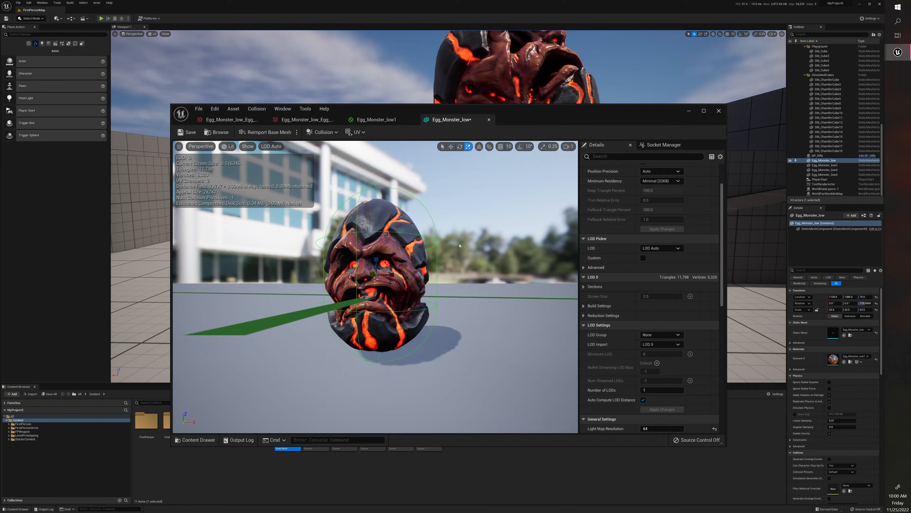
pyautogui.moveTo(460, 246); pyautogui.dragTo(396, 265)
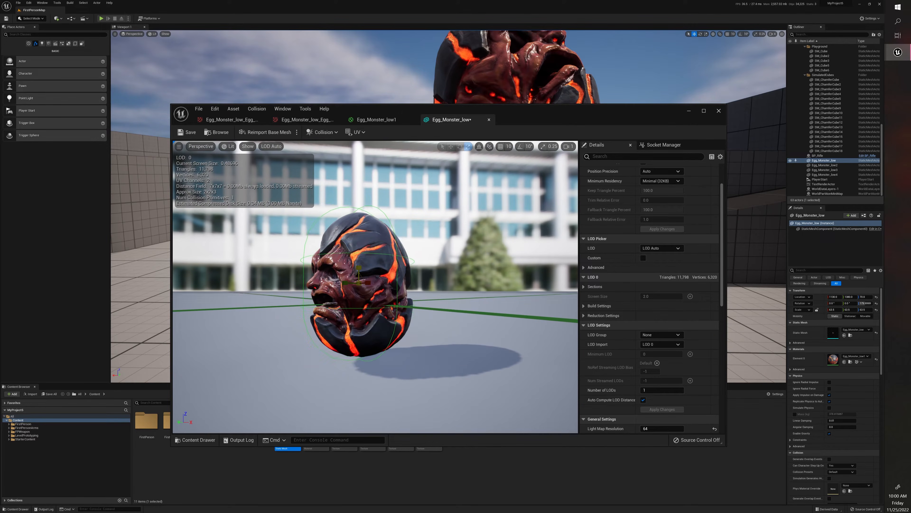
pyautogui.moveTo(359, 267); pyautogui.dragTo(463, 269)
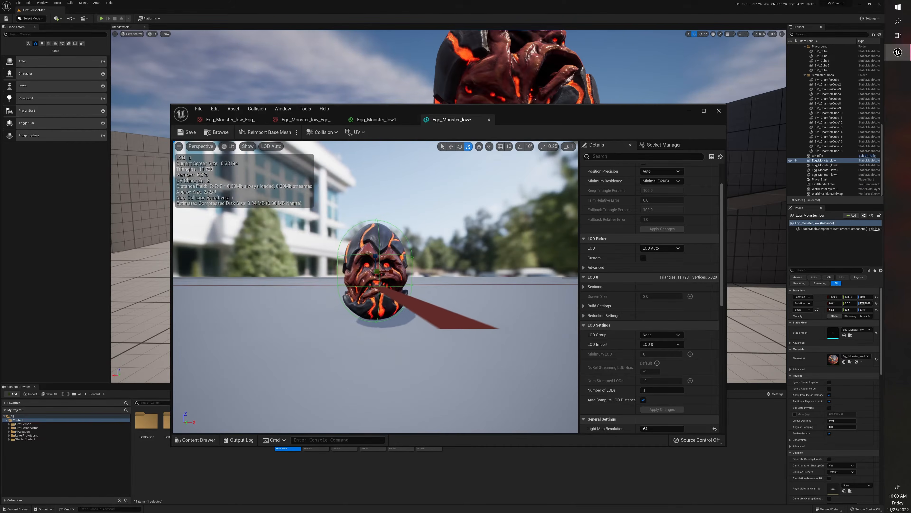
pyautogui.scroll(3, 389, 278)
pyautogui.moveTo(401, 279); pyautogui.dragTo(502, 380)
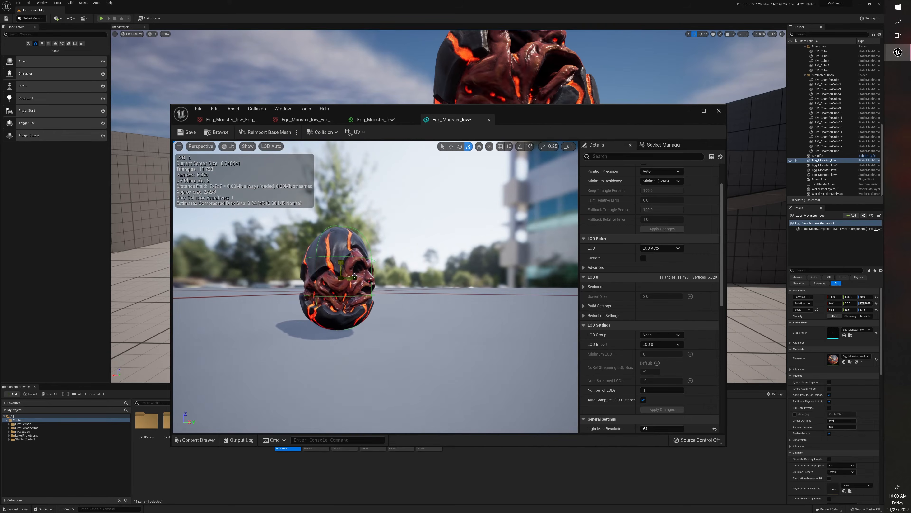
pyautogui.moveTo(353, 278); pyautogui.dragTo(355, 279)
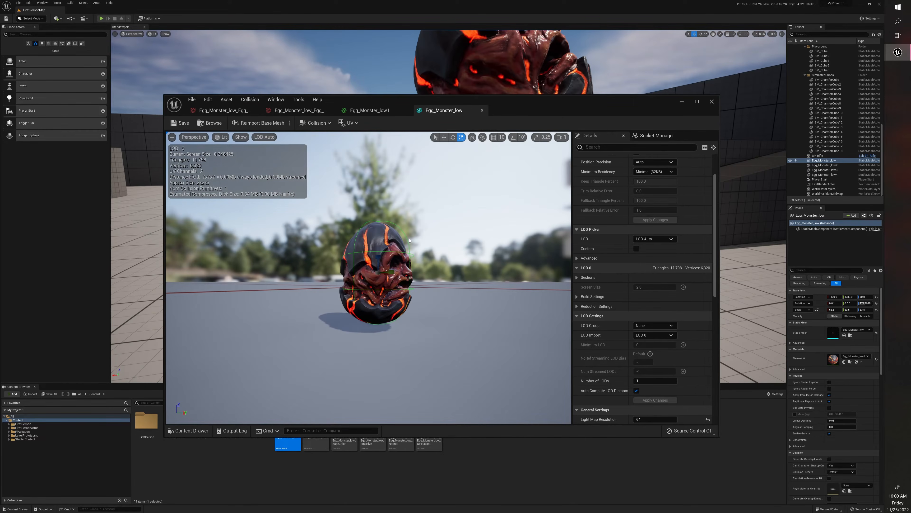
# Replace the capsule collision with a 26DOP simplified collision on the egg mesh
pyautogui.press('Delete')
pyautogui.press('d')
pyautogui.moveTo(409, 245); pyautogui.dragTo(294, 256, button='right')
pyautogui.press('s')
pyautogui.click(250, 100)
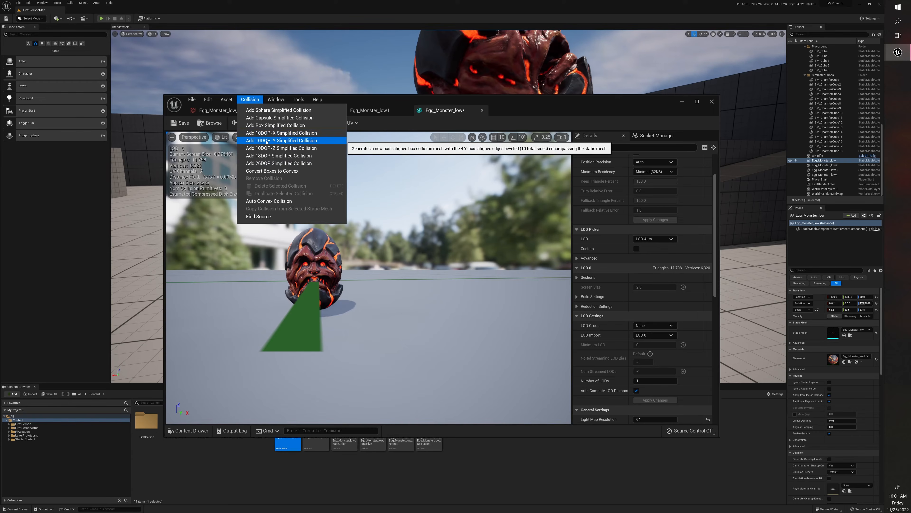
pyautogui.click(290, 163)
pyautogui.moveTo(392, 231)
pyautogui.mouseDown(button='right')
pyautogui.moveTo(362, 207)
pyautogui.moveTo(397, 244)
pyautogui.mouseUp(button='right')
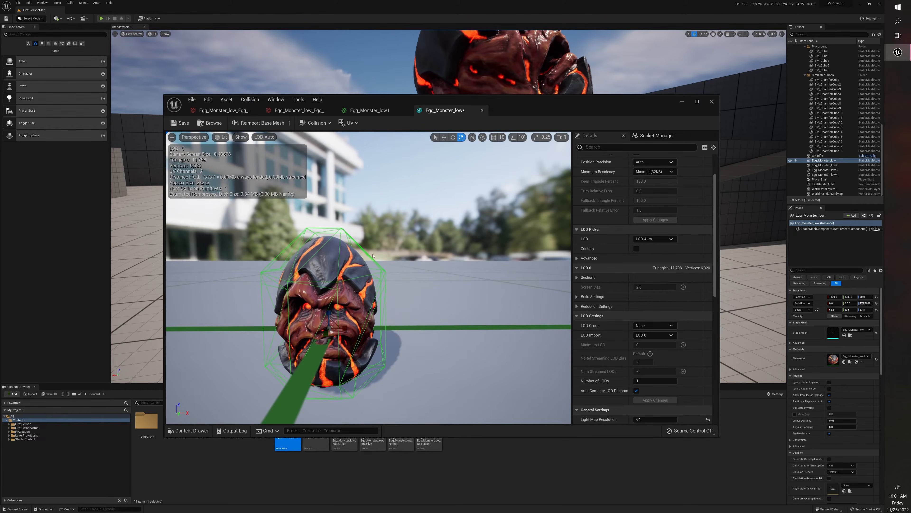
pyautogui.moveTo(373, 256); pyautogui.dragTo(354, 268)
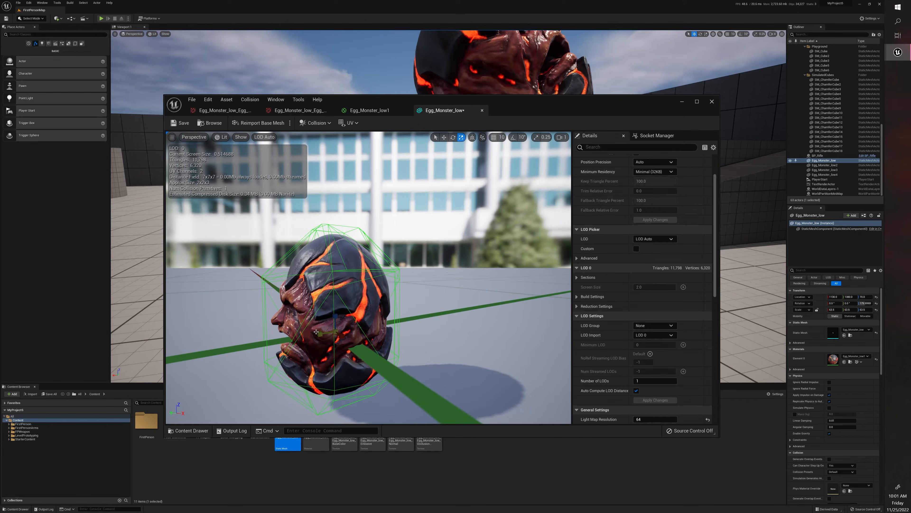
# Scale the 26DOP collision hull down to fit more closely around the egg and inspect it from several sides
pyautogui.click(345, 298)
pyautogui.click(343, 297)
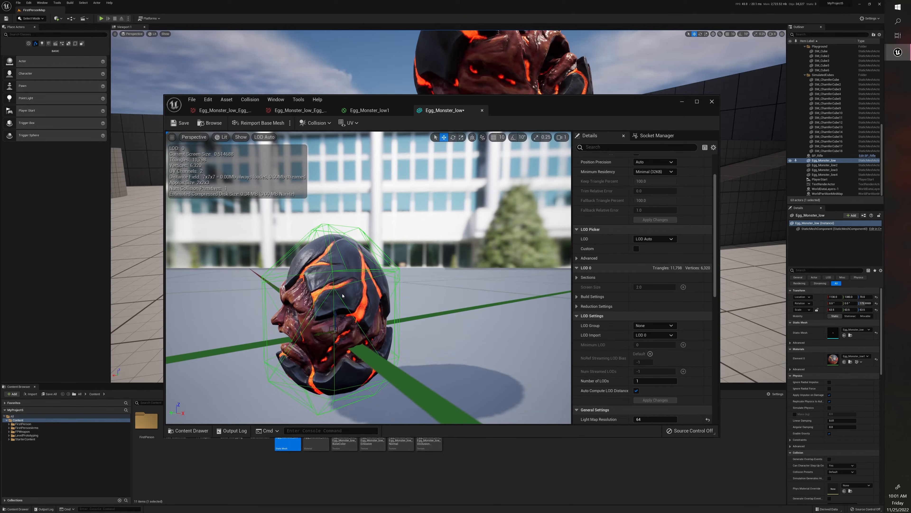
pyautogui.press('e')
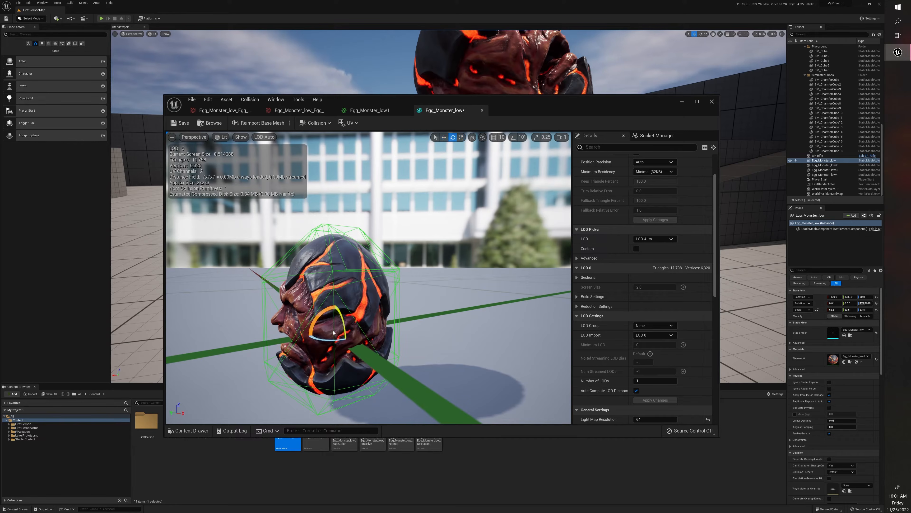
pyautogui.press('r')
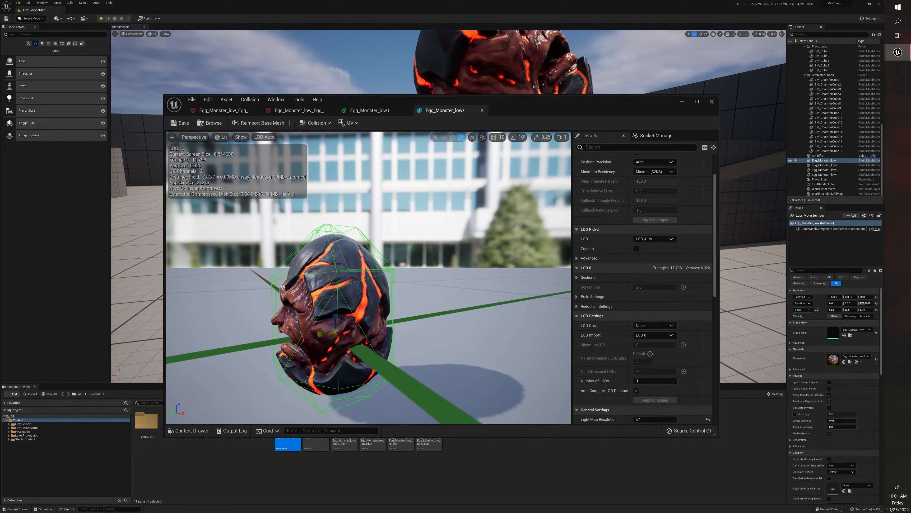
pyautogui.moveTo(322, 334); pyautogui.dragTo(437, 339)
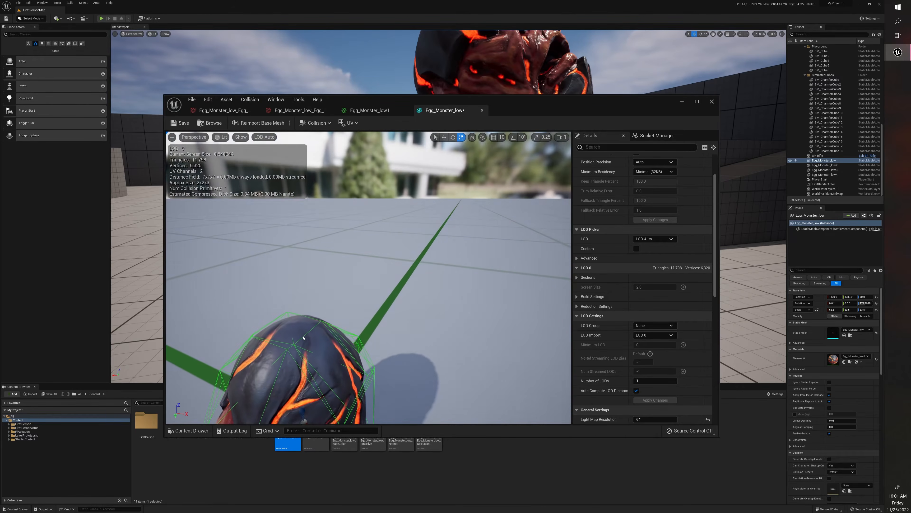
pyautogui.moveTo(303, 337)
pyautogui.mouseDown()
pyautogui.moveTo(303, 312)
pyautogui.moveTo(301, 330)
pyautogui.moveTo(302, 322)
pyautogui.mouseUp()
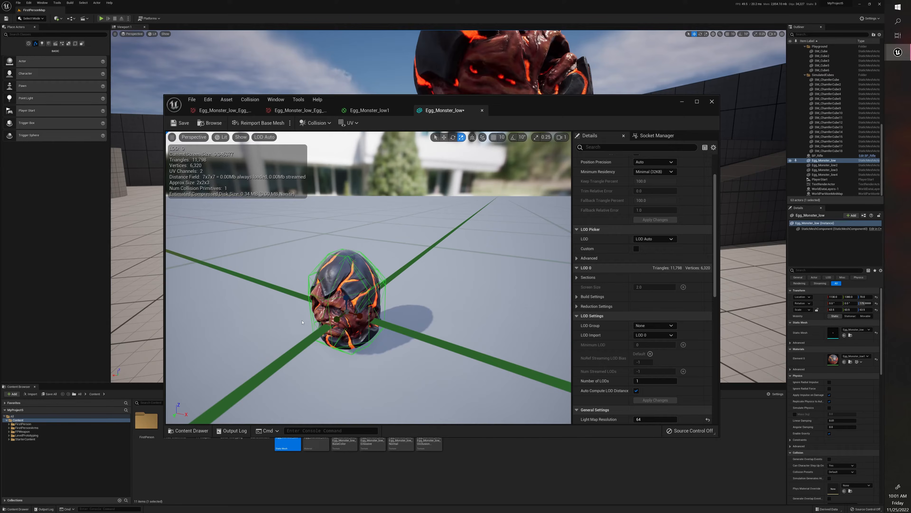
pyautogui.moveTo(342, 264); pyautogui.dragTo(361, 286)
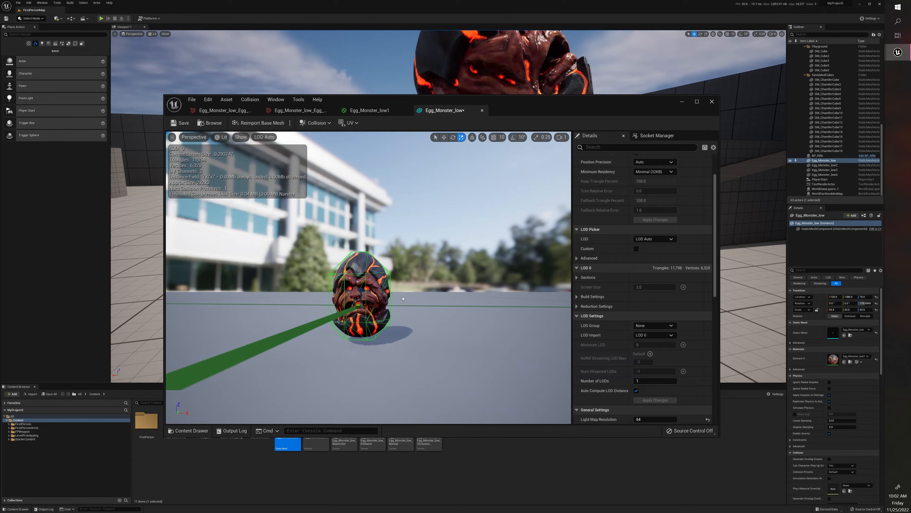
pyautogui.moveTo(387, 291); pyautogui.dragTo(382, 291)
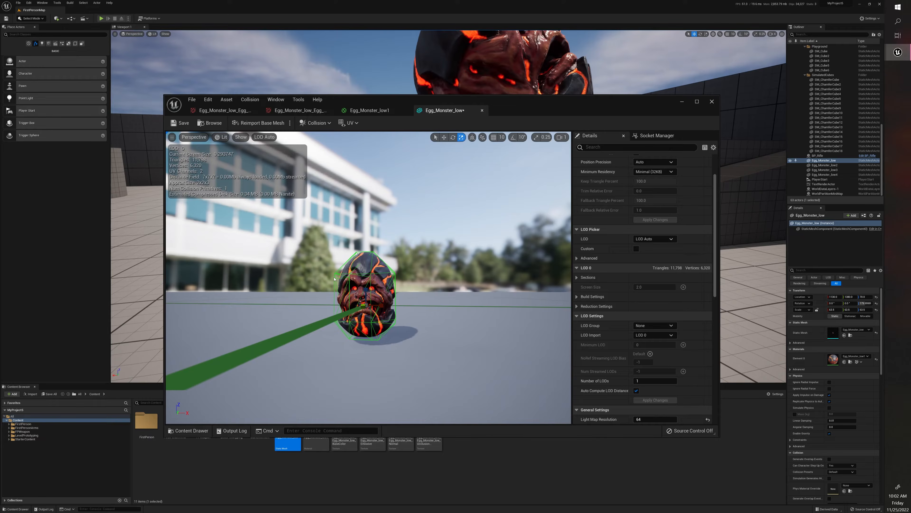
# Replace the 26DOP collision with a 10DOP-X simplified collision and inspect its shape around the egg
pyautogui.press('Delete')
pyautogui.click(251, 100)
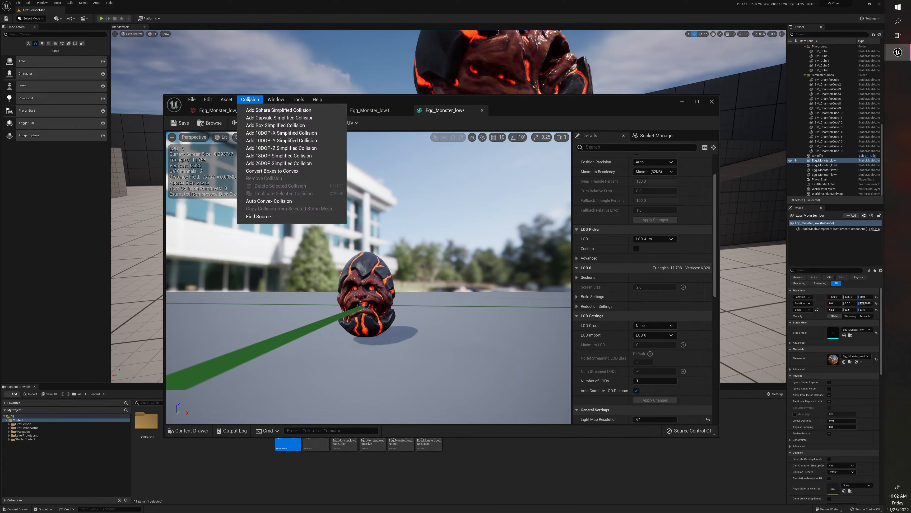
pyautogui.click(265, 133)
pyautogui.moveTo(423, 235)
pyautogui.mouseDown()
pyautogui.moveTo(416, 225)
pyautogui.moveTo(422, 236)
pyautogui.mouseUp()
pyautogui.moveTo(422, 236); pyautogui.dragTo(449, 242, button='right')
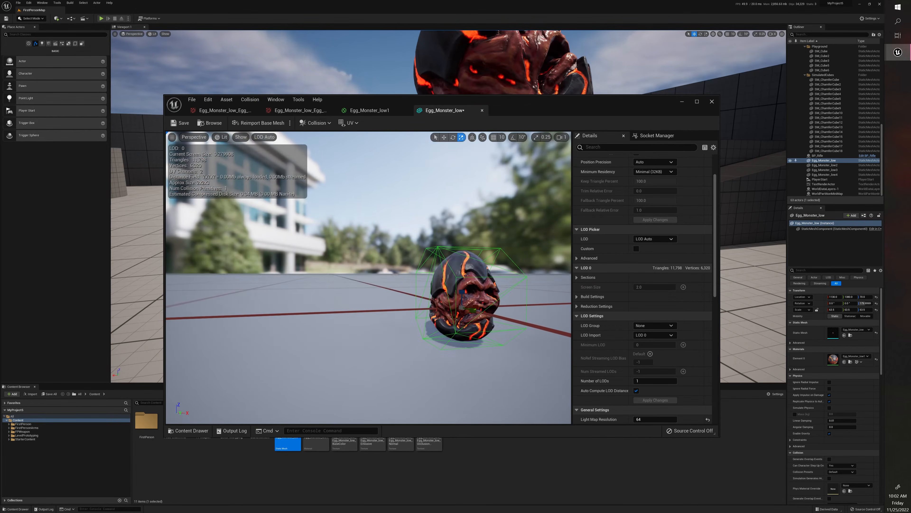
# Replace the 10DOP-X collision with an 18DOP simplified collision and view it from the egg's front
pyautogui.press('Delete')
pyautogui.click(250, 100)
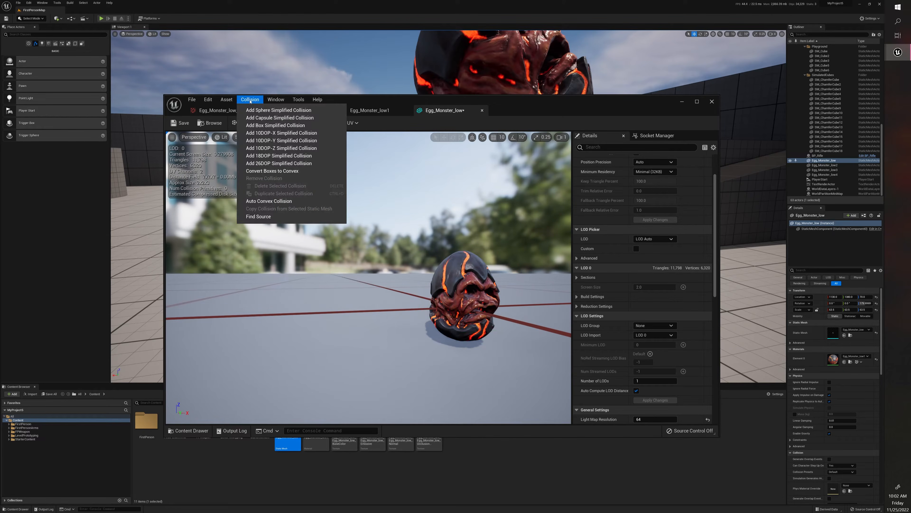
pyautogui.click(279, 156)
pyautogui.moveTo(413, 251)
pyautogui.mouseDown(button='right')
pyautogui.moveTo(441, 248)
pyautogui.moveTo(419, 234)
pyautogui.moveTo(420, 247)
pyautogui.mouseUp(button='right')
pyautogui.press('w')
pyautogui.press('s')
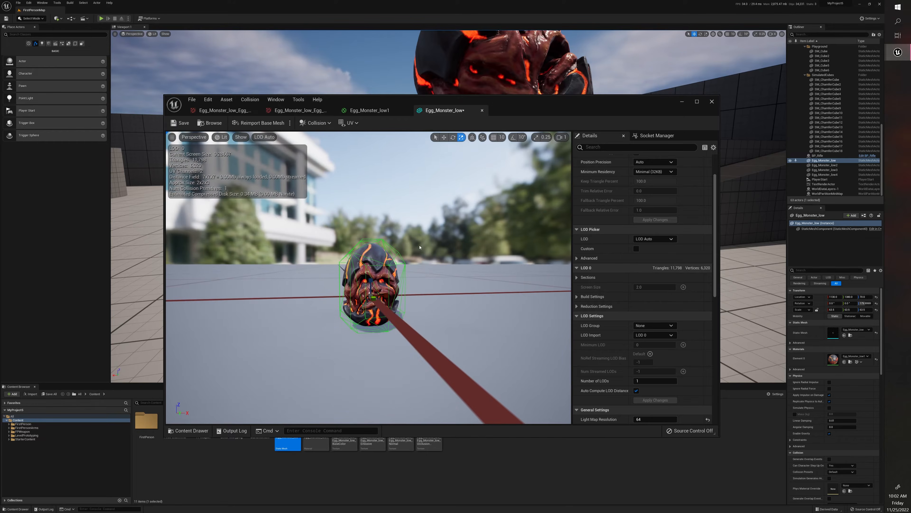
# Replace the 18DOP collision with an auto convex collision using hull count 4, 16 max hull verts and hull precision 100000
pyautogui.press('Delete')
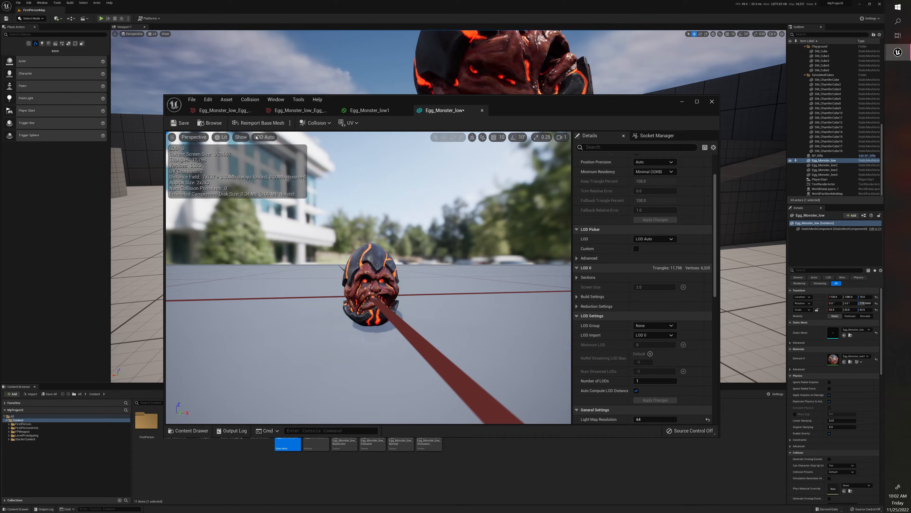
pyautogui.click(250, 100)
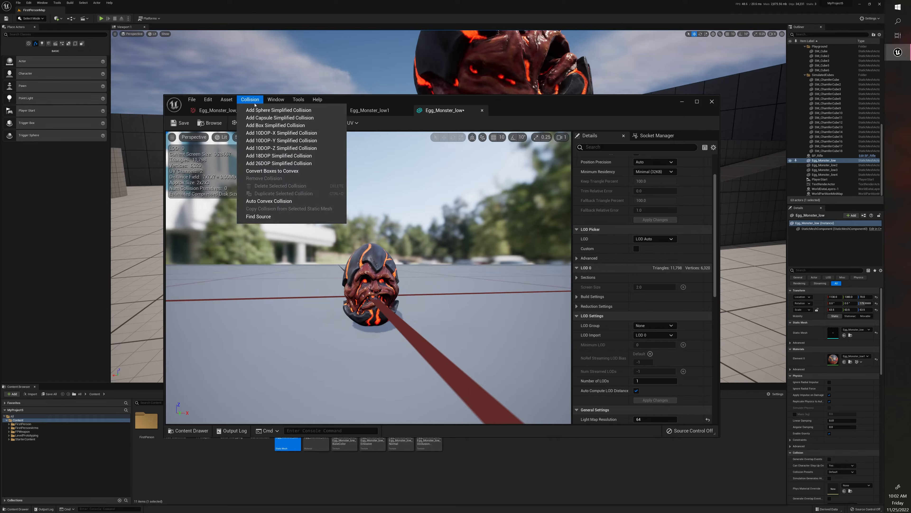
pyautogui.click(265, 202)
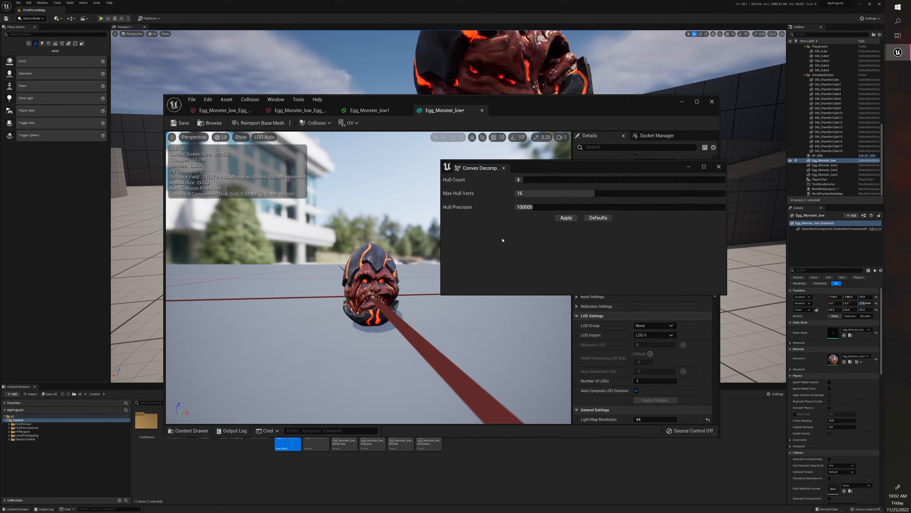
pyautogui.scroll(5, 423, 252)
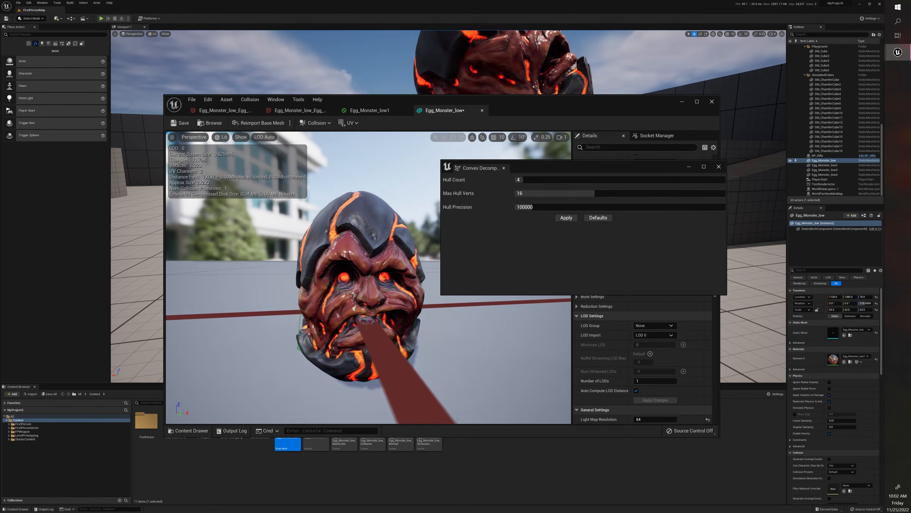
pyautogui.click(718, 167)
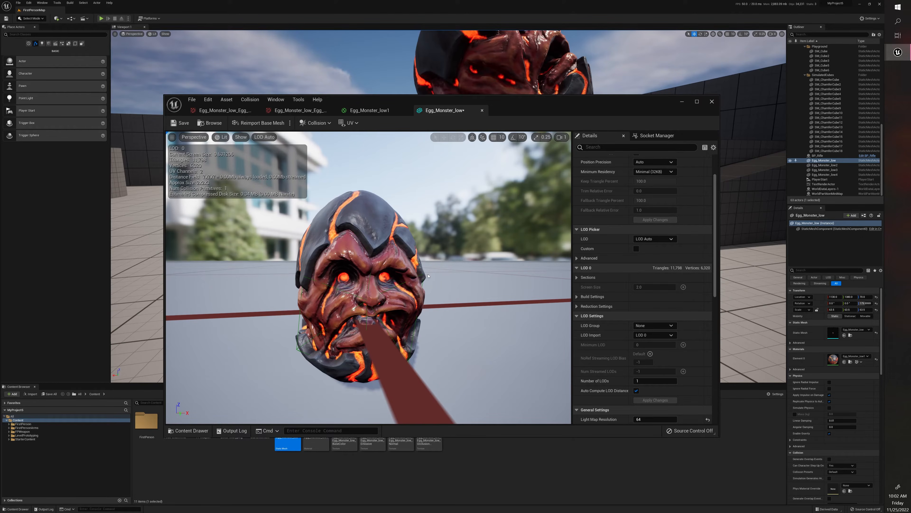
pyautogui.moveTo(337, 291); pyautogui.dragTo(391, 289)
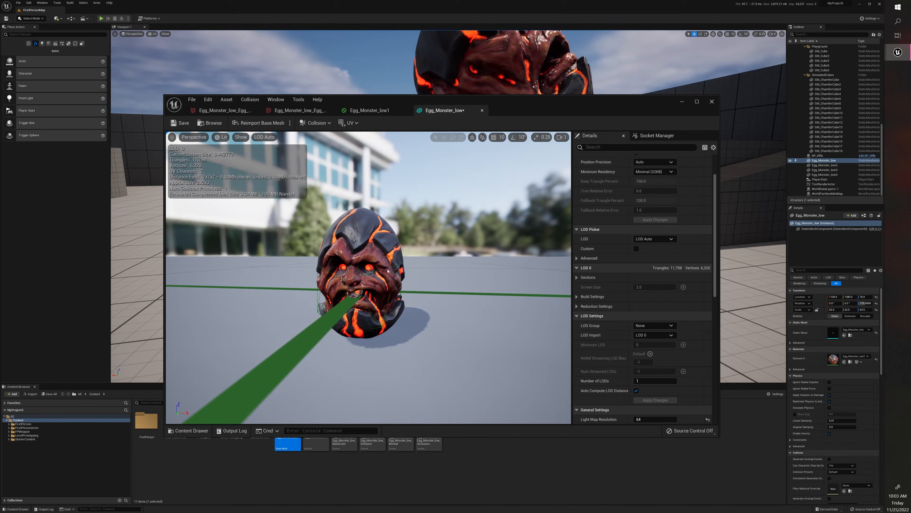
# Inspect the auto convex collision around the egg in the Player Collision view mode and return to the Lit view
pyautogui.click(223, 138)
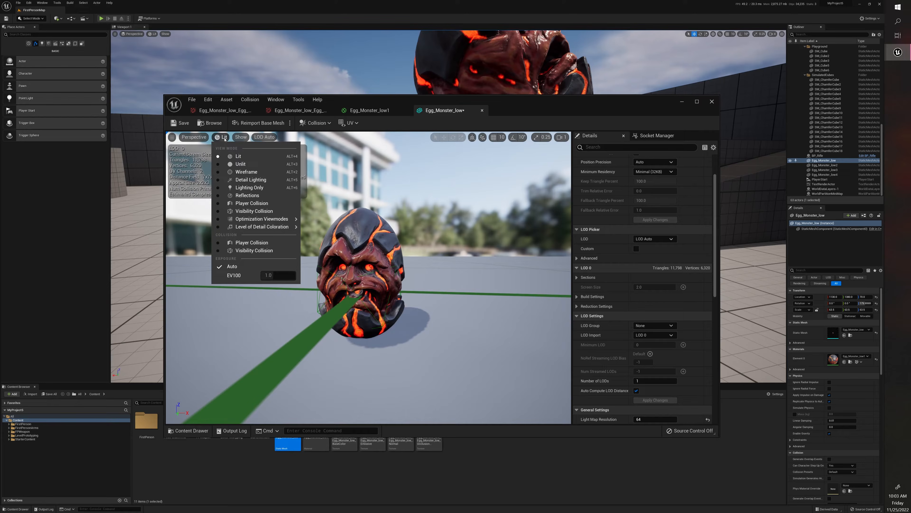
pyautogui.click(244, 204)
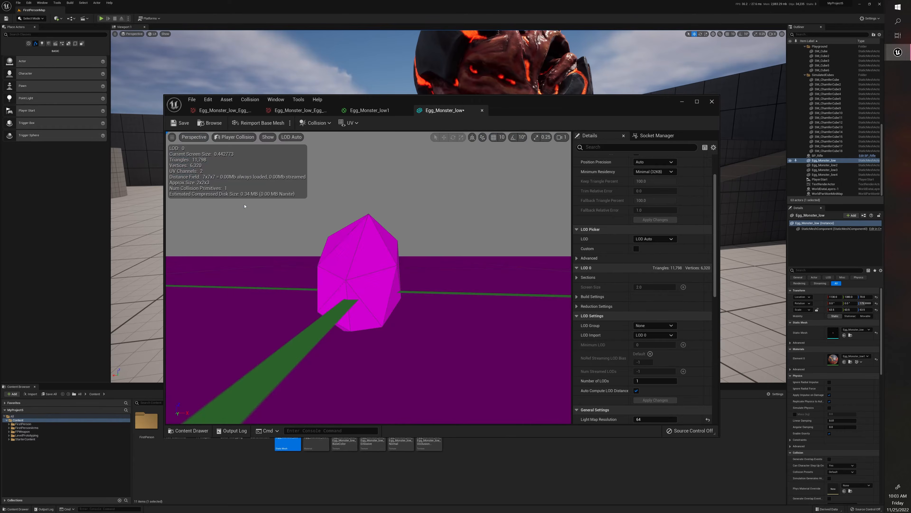
pyautogui.moveTo(432, 247); pyautogui.dragTo(388, 318, button='right')
pyautogui.scroll(5, 388, 317)
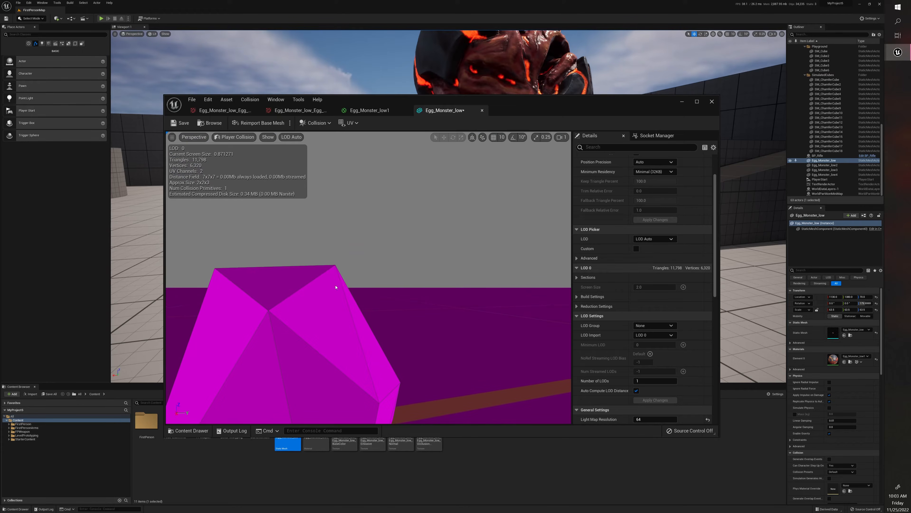
pyautogui.moveTo(302, 309); pyautogui.dragTo(436, 289, button='right')
pyautogui.press('s')
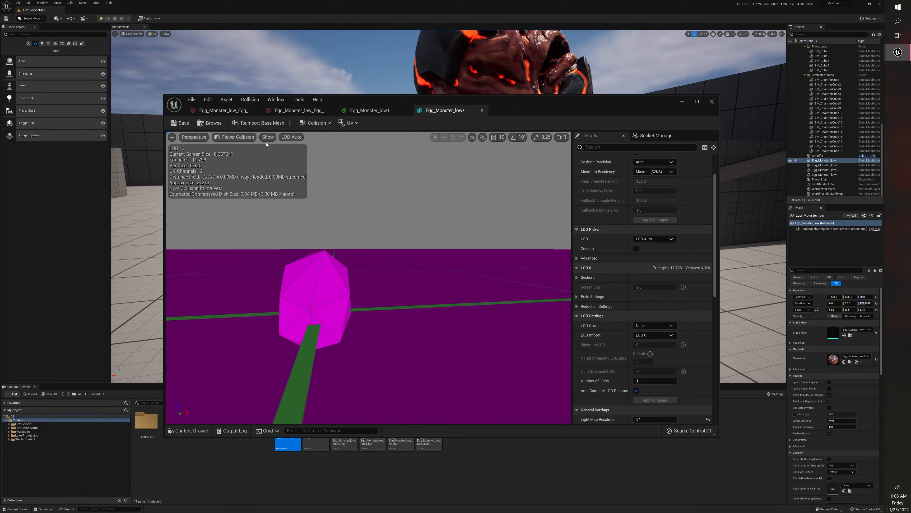
pyautogui.click(252, 137)
pyautogui.click(237, 155)
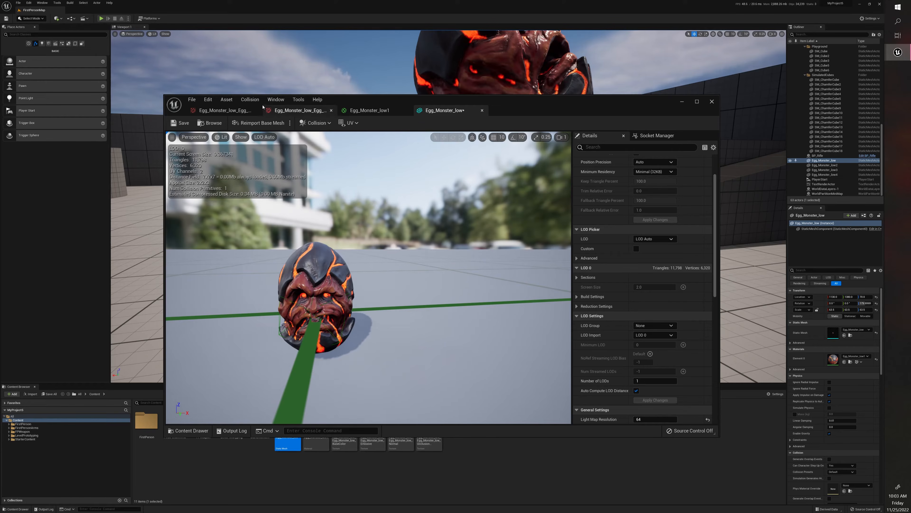
# Regenerate the auto convex collision with hull count 24, 26 max hull verts and hull precision 360000
pyautogui.click(250, 100)
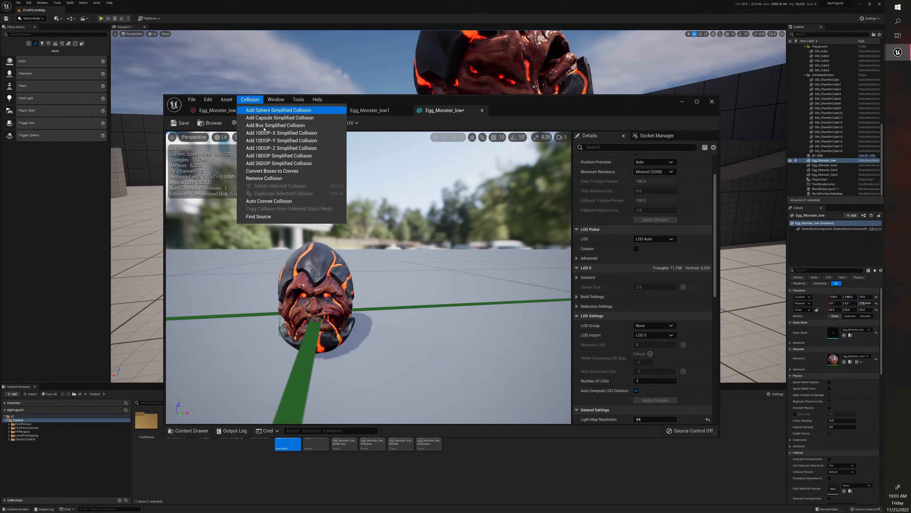
pyautogui.click(275, 202)
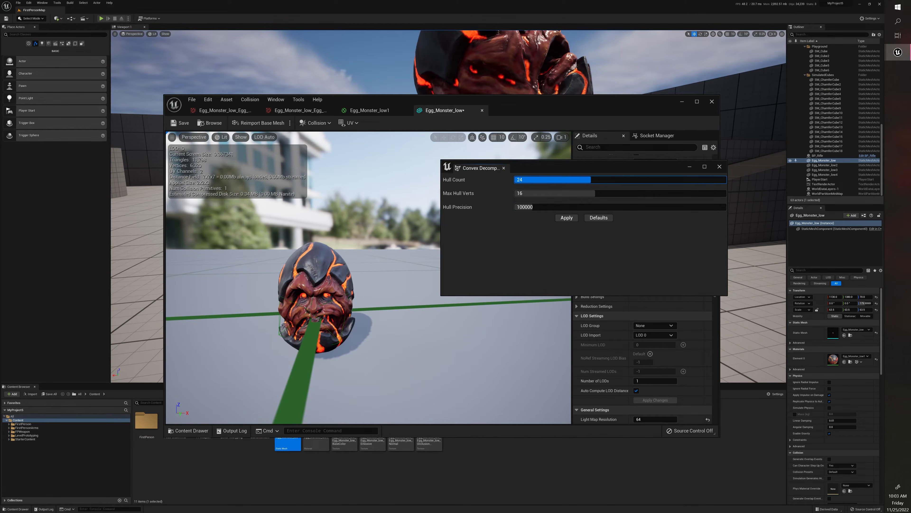
pyautogui.moveTo(602, 193); pyautogui.dragTo(642, 194)
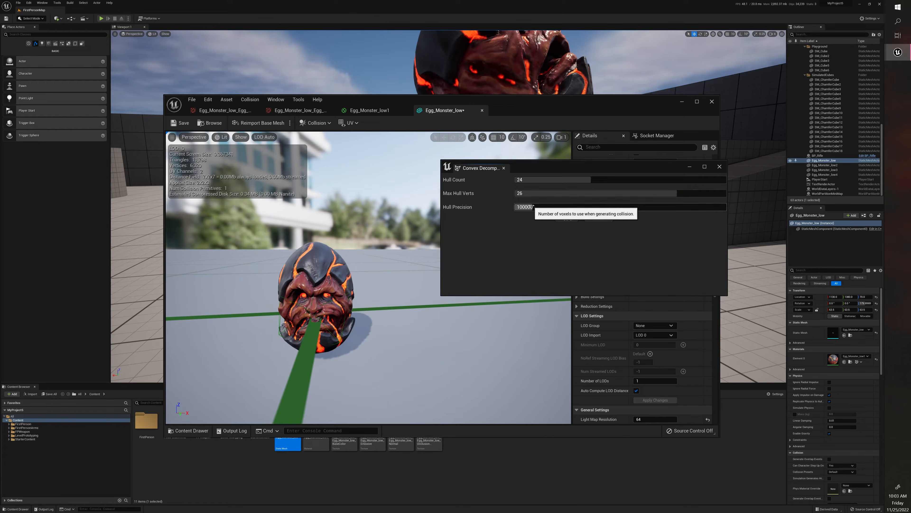
pyautogui.moveTo(534, 207); pyautogui.dragTo(588, 207)
pyautogui.click(565, 218)
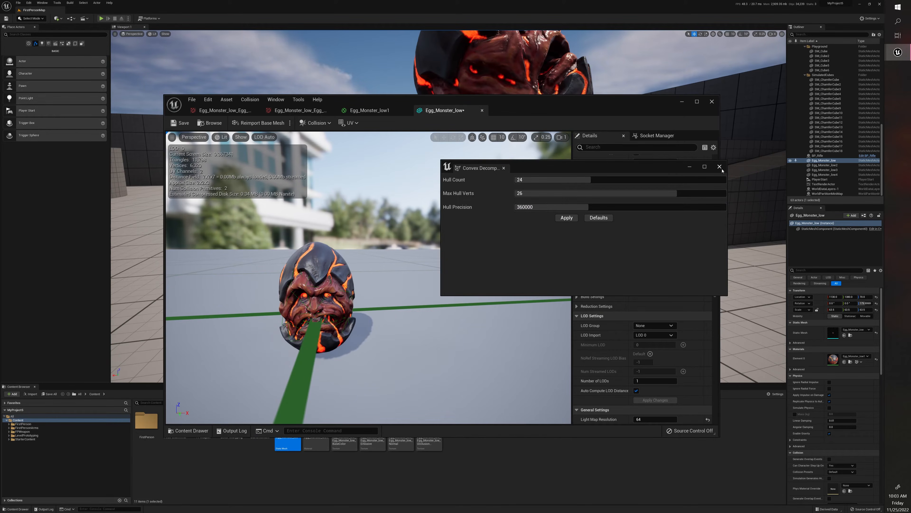
pyautogui.click(313, 145)
# Examine the regenerated convex hulls in the Player Collision view mode, including from above
pyautogui.click(222, 137)
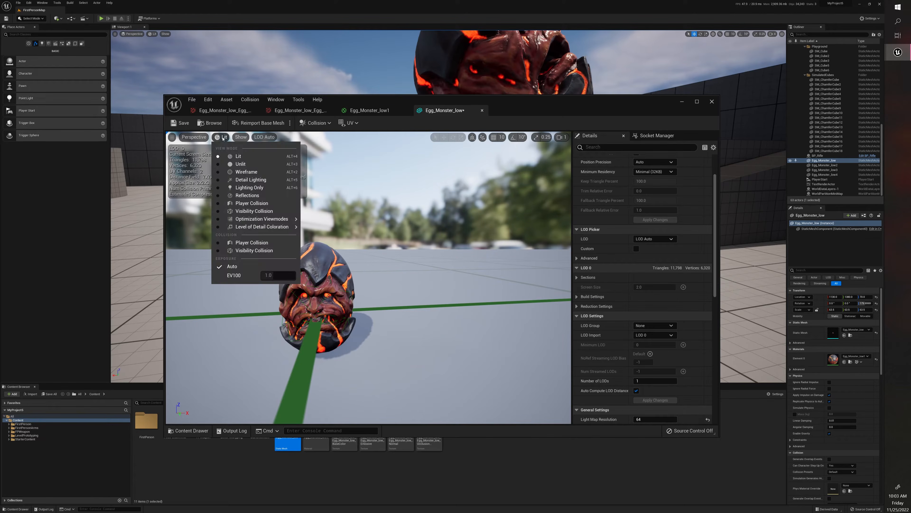
pyautogui.press('Escape')
pyautogui.click(241, 207)
pyautogui.moveTo(242, 206); pyautogui.dragTo(316, 200, button='right')
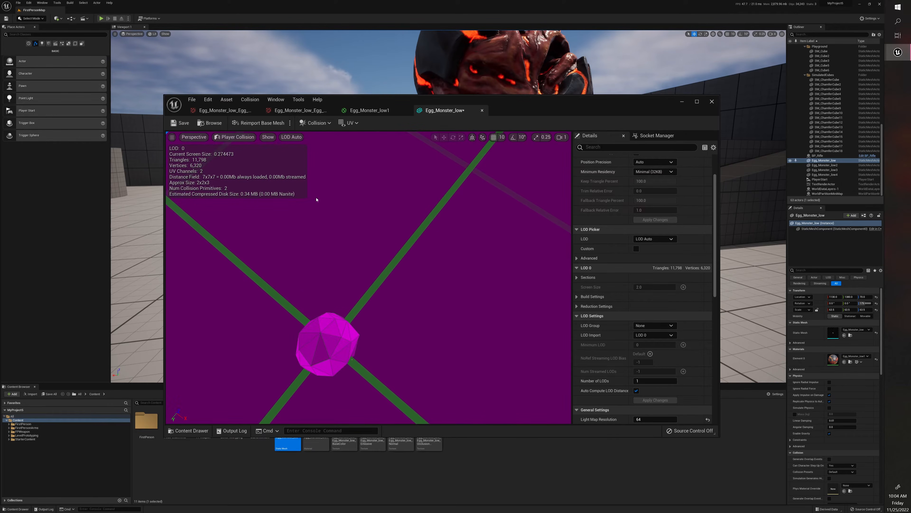
# Save the egg mesh, close its editor and start playing the level
pyautogui.click(179, 123)
pyautogui.click(711, 101)
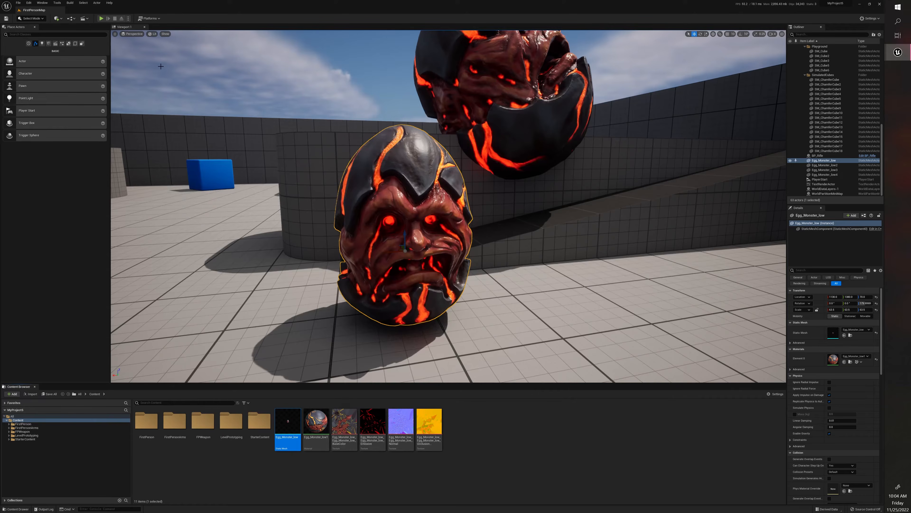
pyautogui.click(100, 18)
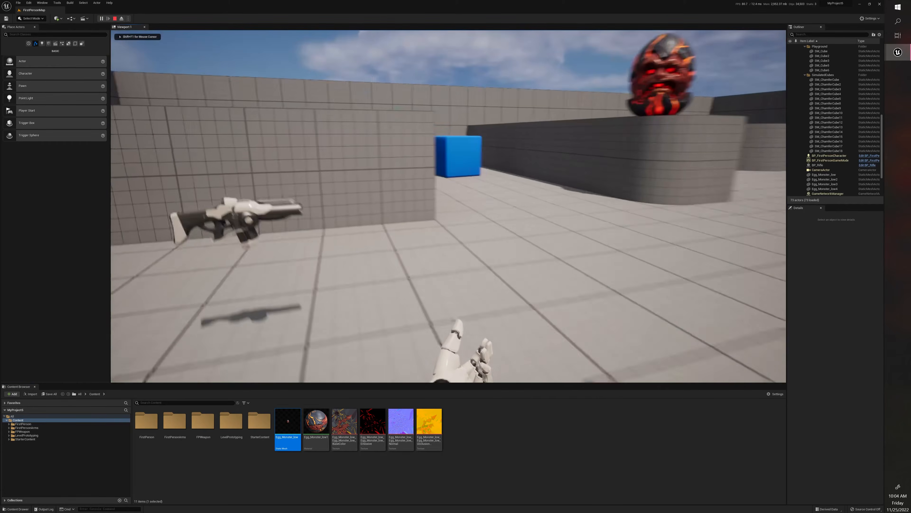
# Pick up the rifle and shoot projectiles at the eggs to test how they bounce off the collision
pyautogui.press('w')
pyautogui.click(449, 206)
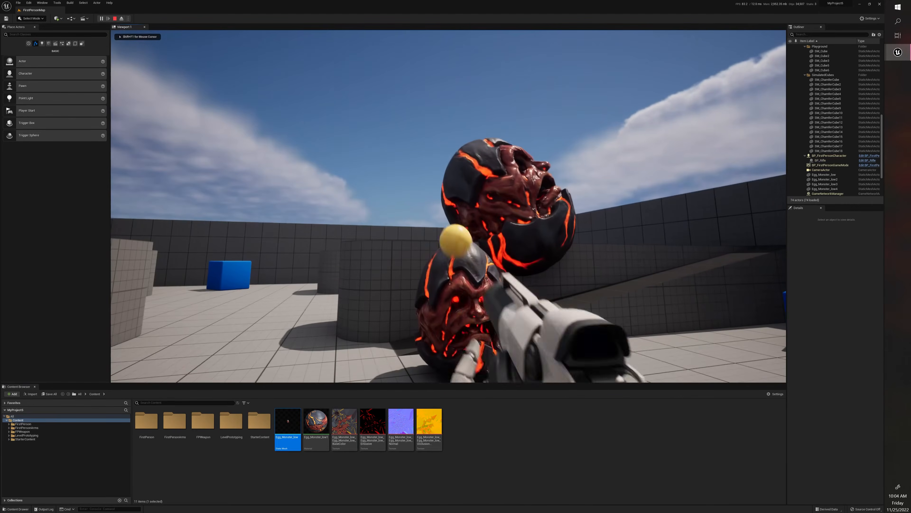
pyautogui.click(448, 206)
pyautogui.click(449, 206)
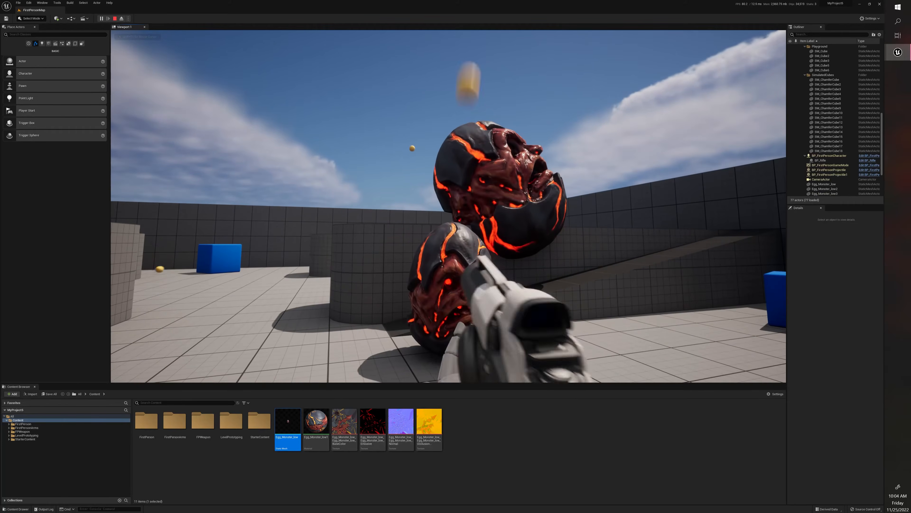
pyautogui.click(449, 206)
# Walk against the small egg and jump at it to test its collision, and end the play session
pyautogui.press('w')
pyautogui.press('w')
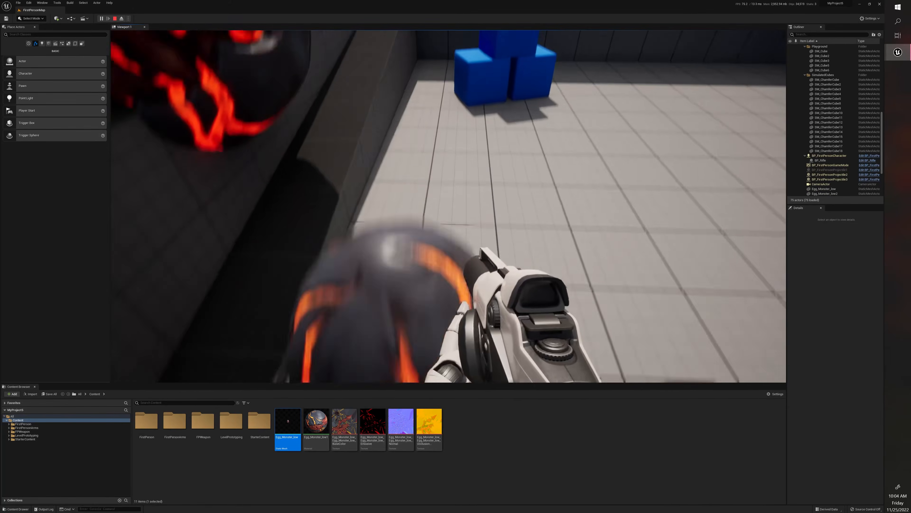
pyautogui.press('w')
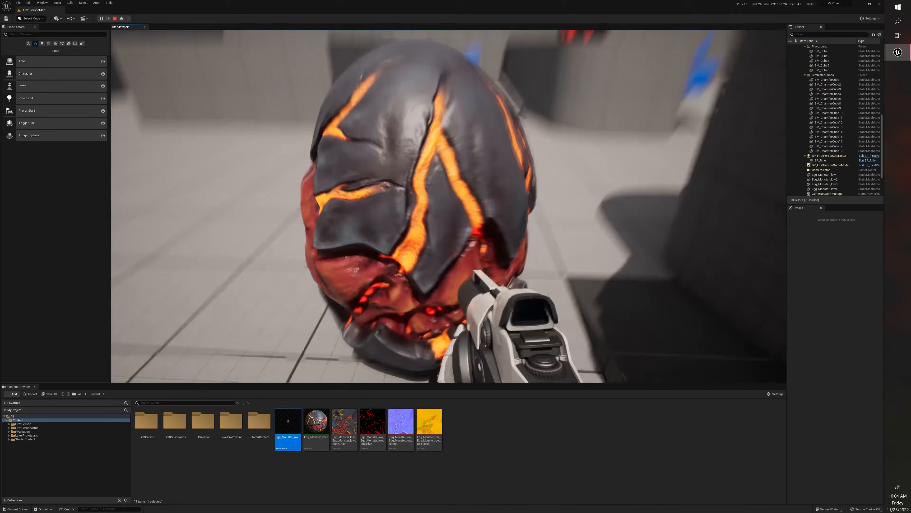
pyautogui.press('w')
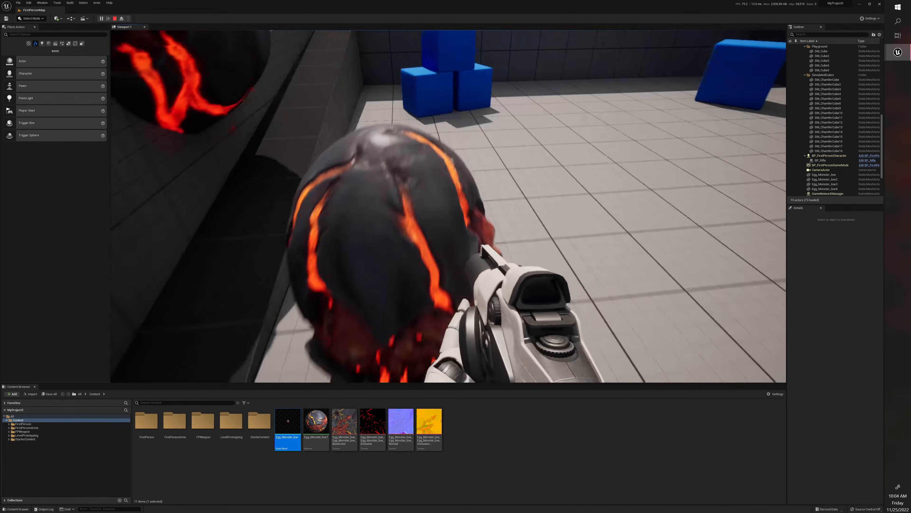
pyautogui.press('s')
pyautogui.press('w')
pyautogui.press('space')
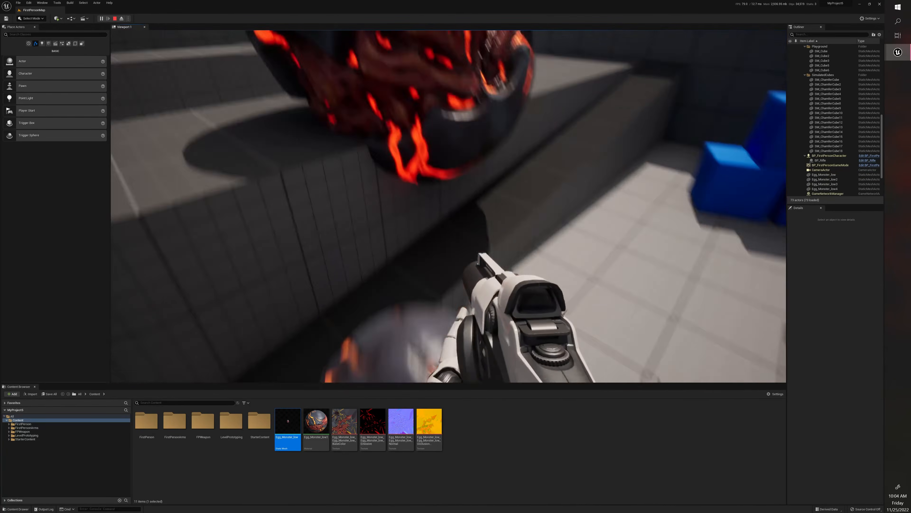
pyautogui.press('space')
pyautogui.press('space')
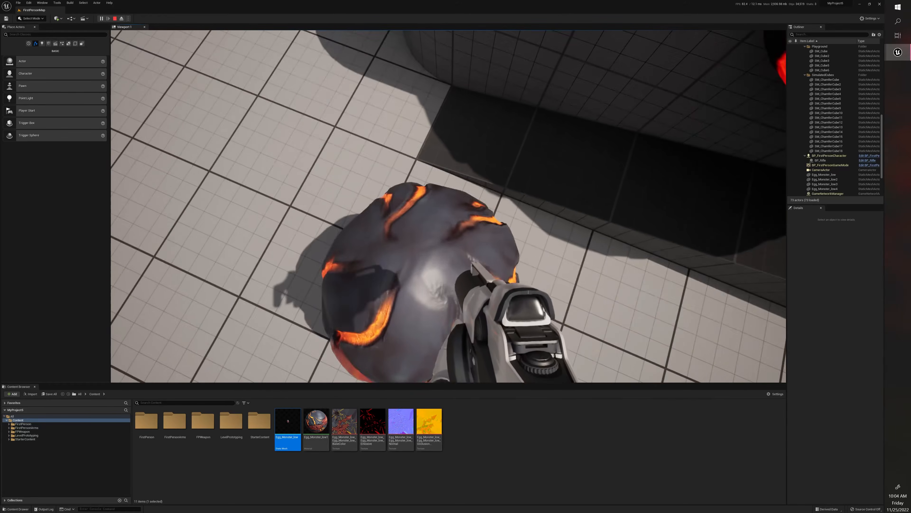
pyautogui.press('s')
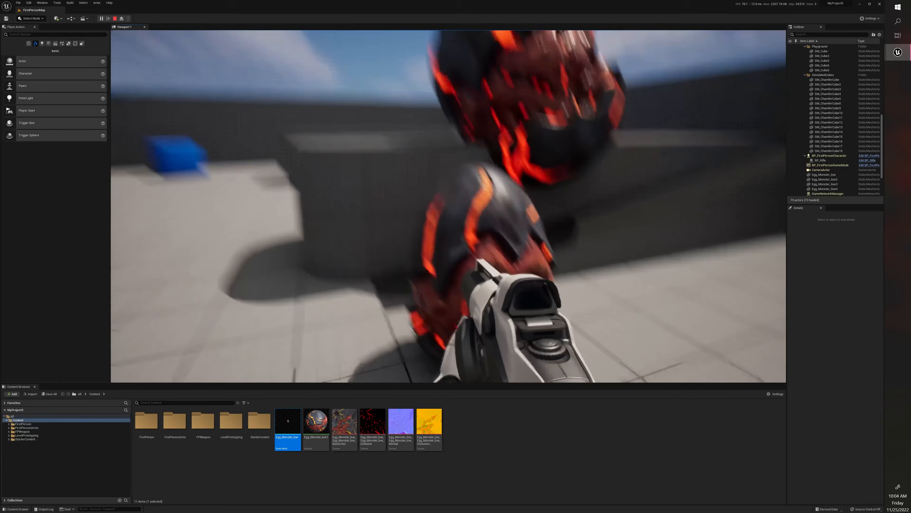
pyautogui.press('Escape')
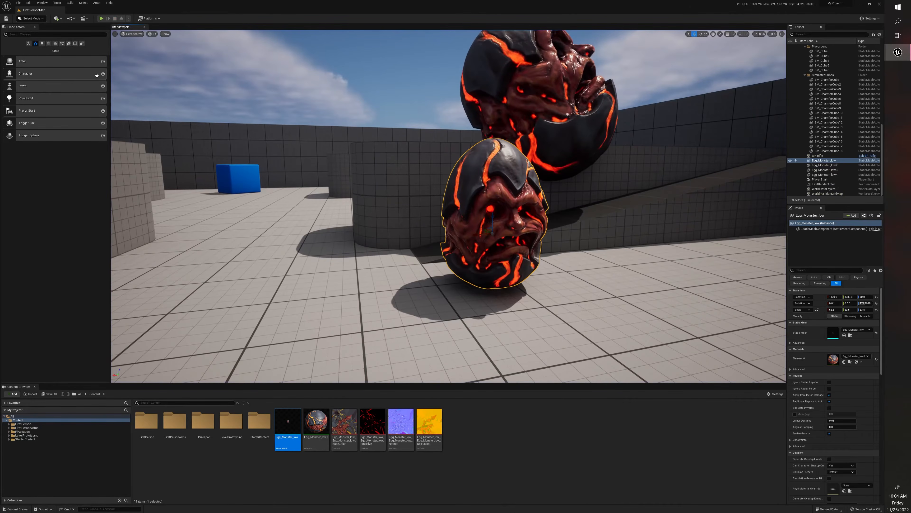
# Show the level in the Player Collision view mode and examine the egg's convex hulls from several sides
pyautogui.click(152, 34)
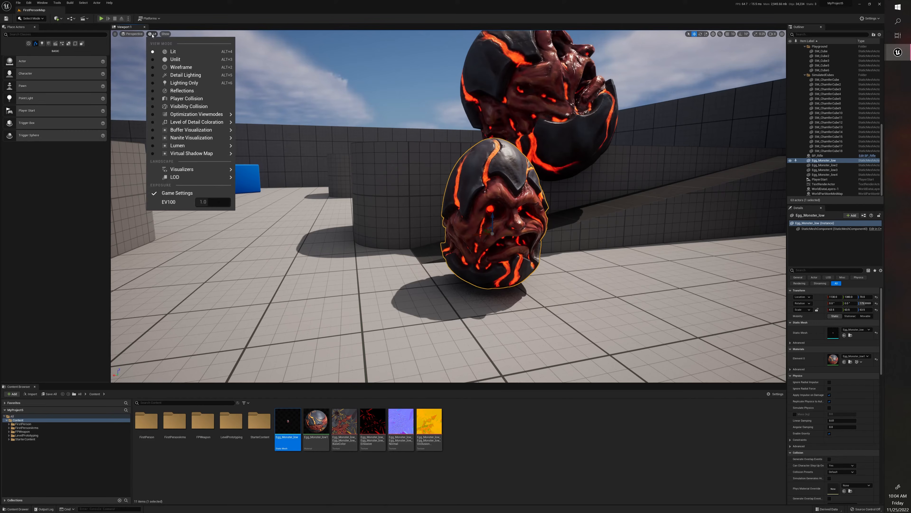
pyautogui.click(183, 98)
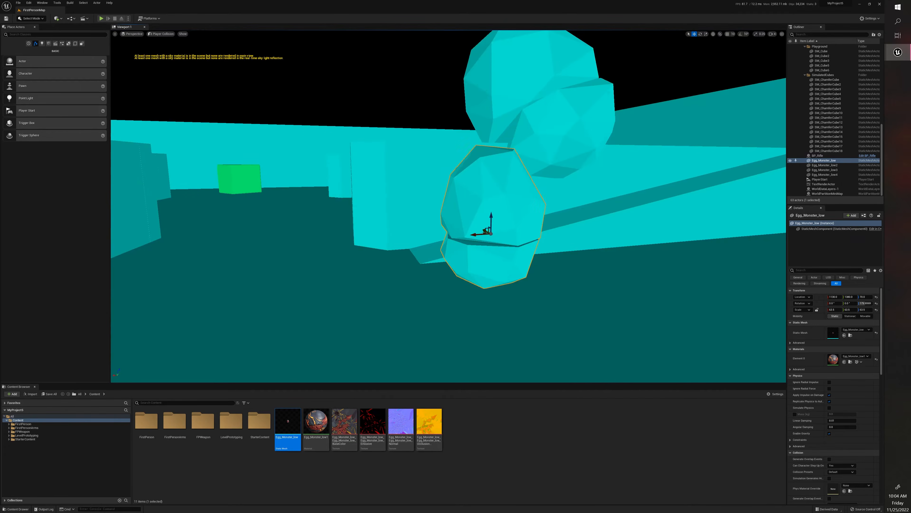
pyautogui.moveTo(183, 102); pyautogui.dragTo(228, 99, button='right')
pyautogui.press('w')
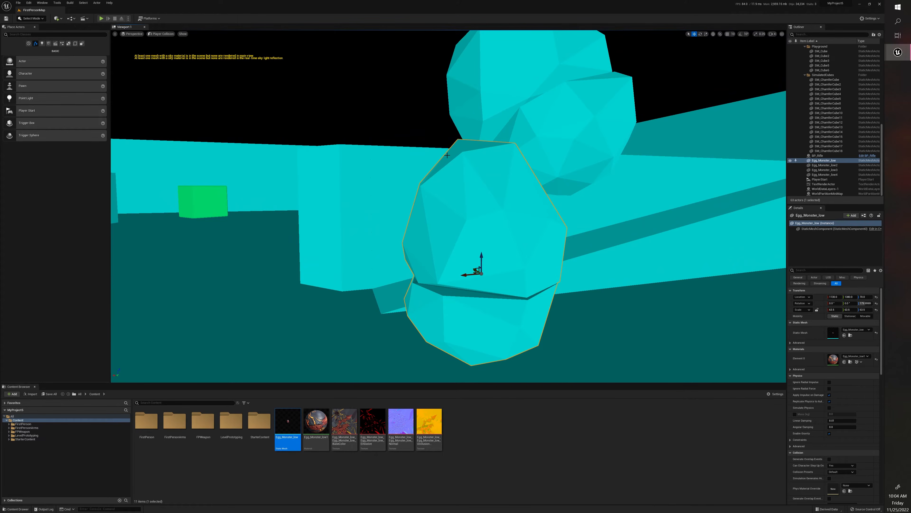
pyautogui.moveTo(450, 153); pyautogui.dragTo(482, 153, button='right')
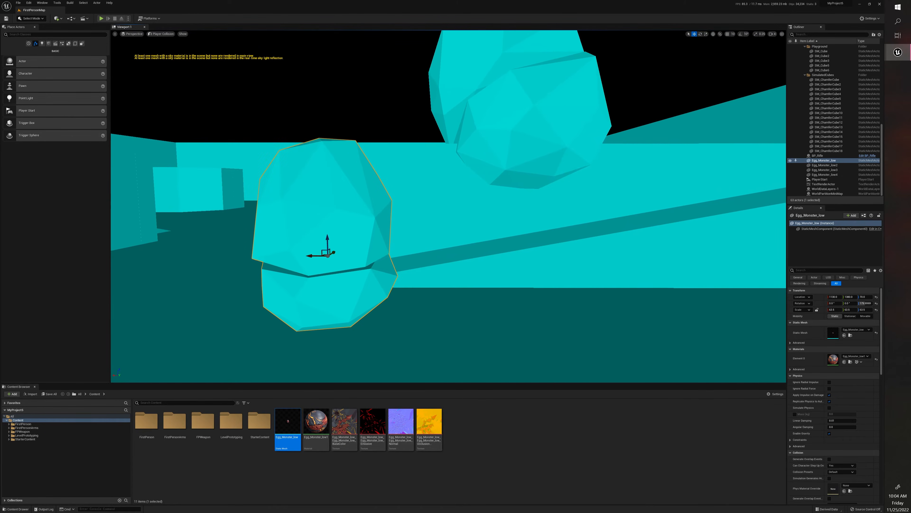
pyautogui.press('a')
pyautogui.moveTo(448, 206); pyautogui.dragTo(552, 206, button='right')
pyautogui.press('w')
pyautogui.press('s')
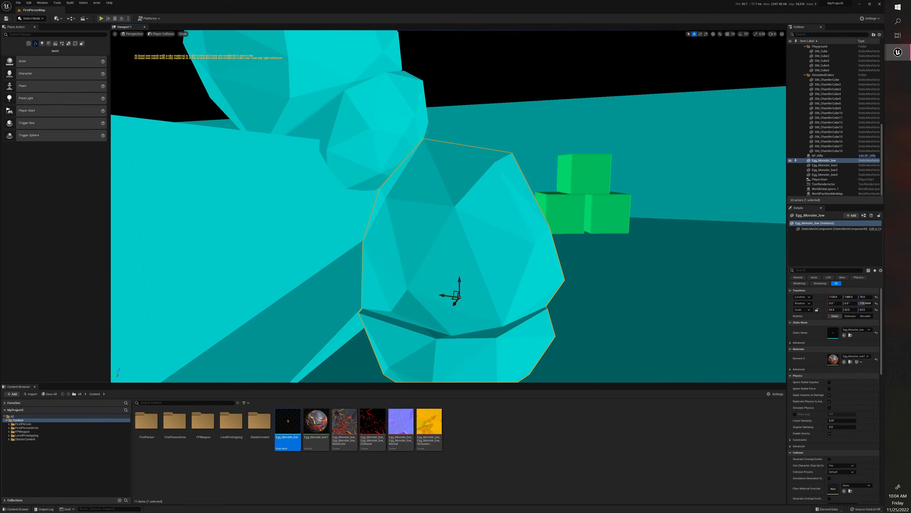
pyautogui.moveTo(485, 164)
pyautogui.mouseDown(button='right')
pyautogui.moveTo(503, 163)
pyautogui.moveTo(485, 163)
pyautogui.mouseUp(button='right')
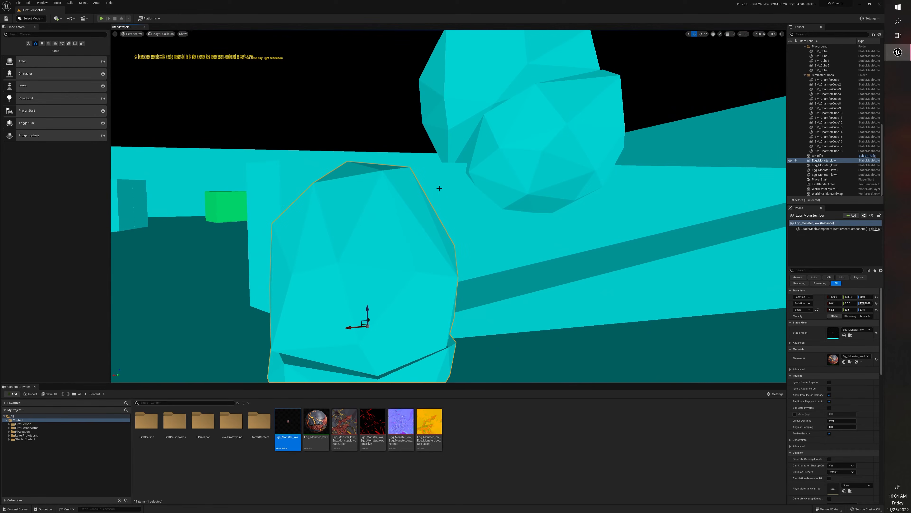
# Reopen the egg mesh for editing in Lit view, raise the camera speed to 2 and frame the egg
pyautogui.hotkey('ctrl', 'e')
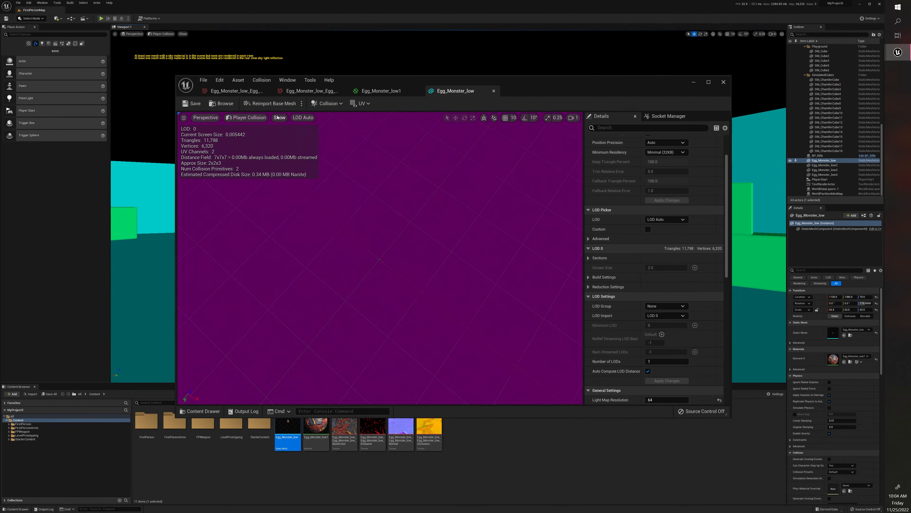
pyautogui.click(276, 117)
pyautogui.click(233, 118)
pyautogui.click(301, 140)
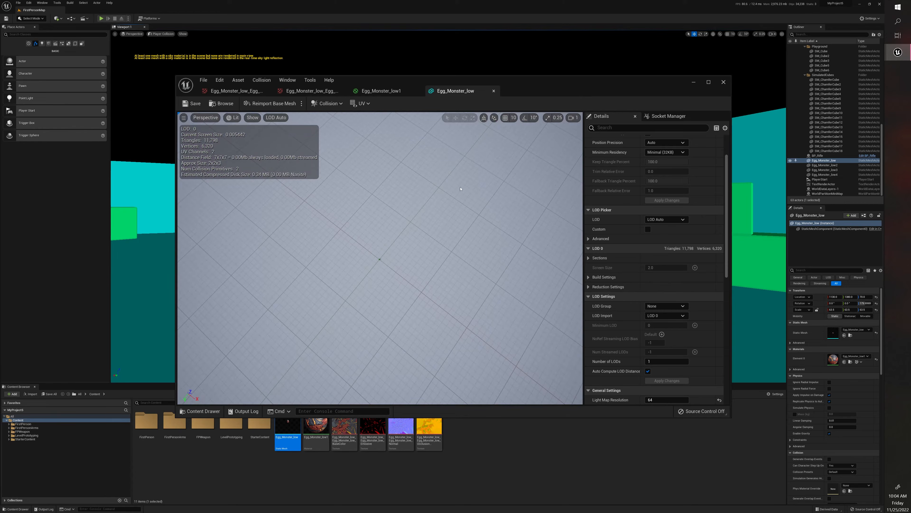
pyautogui.click(573, 117)
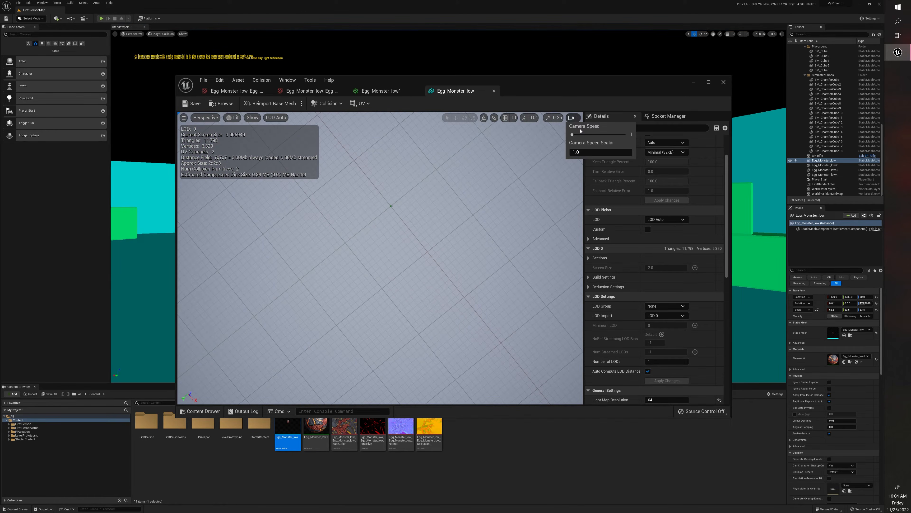
pyautogui.scroll(5, 394, 233)
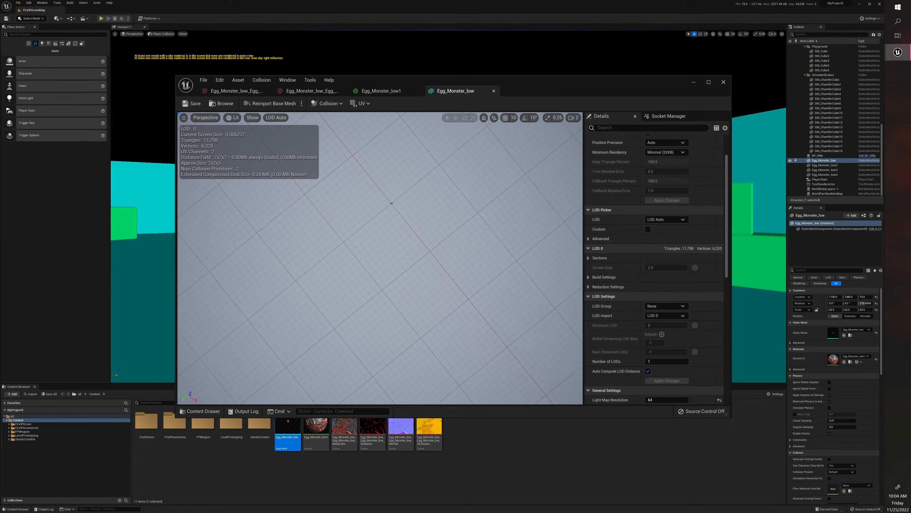
pyautogui.press('f')
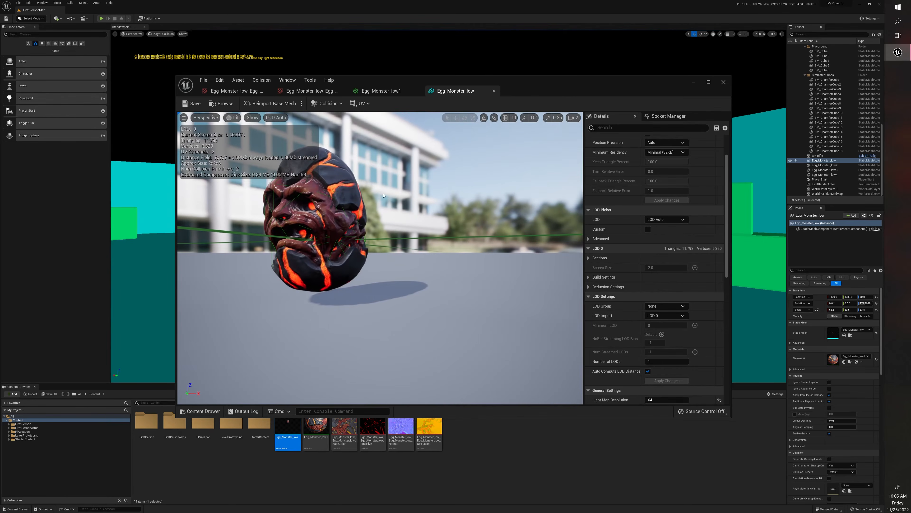
# Replace the auto convex collision with a 26DOP simplified collision and view it from the egg's front
pyautogui.click(262, 80)
pyautogui.click(278, 158)
pyautogui.click(263, 80)
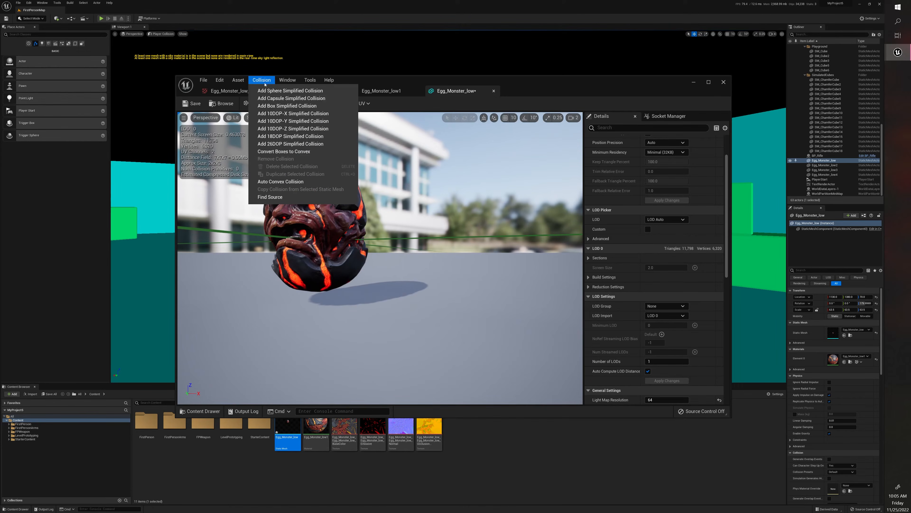
pyautogui.click(291, 144)
pyautogui.moveTo(395, 192); pyautogui.dragTo(372, 235)
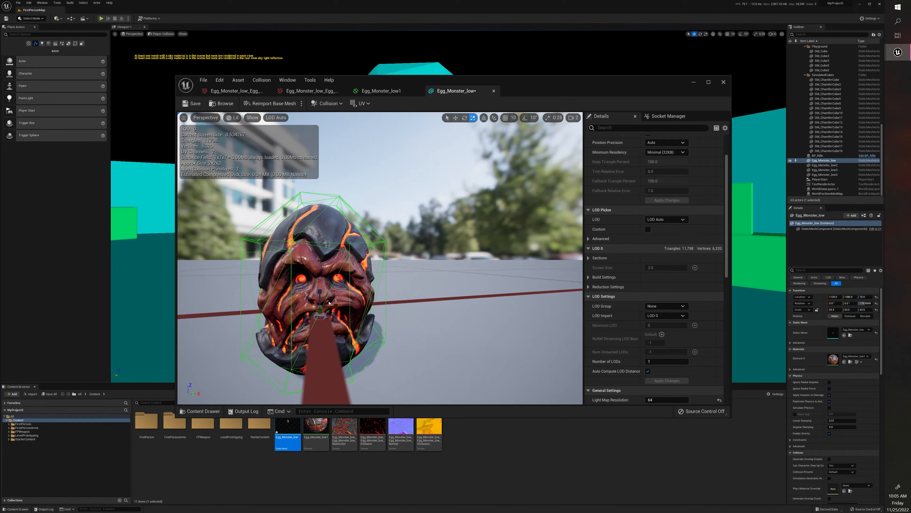
# Replace the egg's 26DOP collision with a capsule simplified collision and view it from the front and the side
pyautogui.click(261, 79)
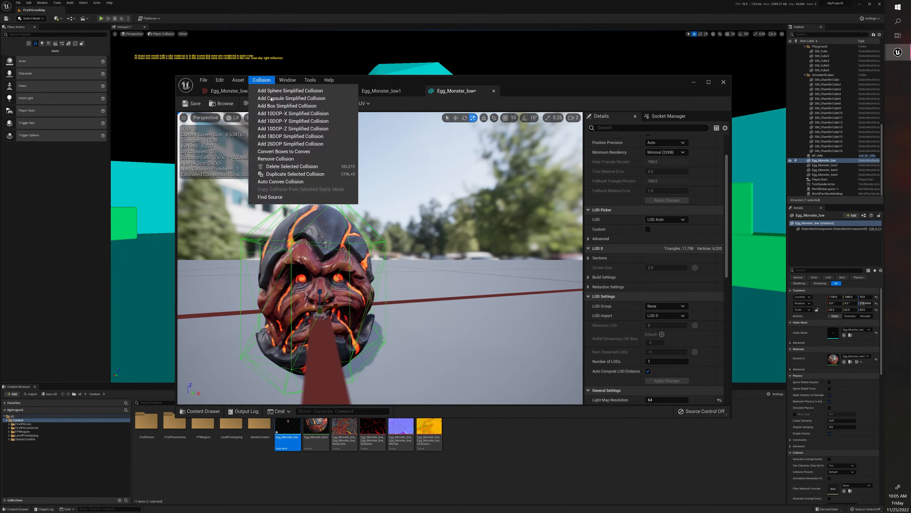
pyautogui.click(282, 159)
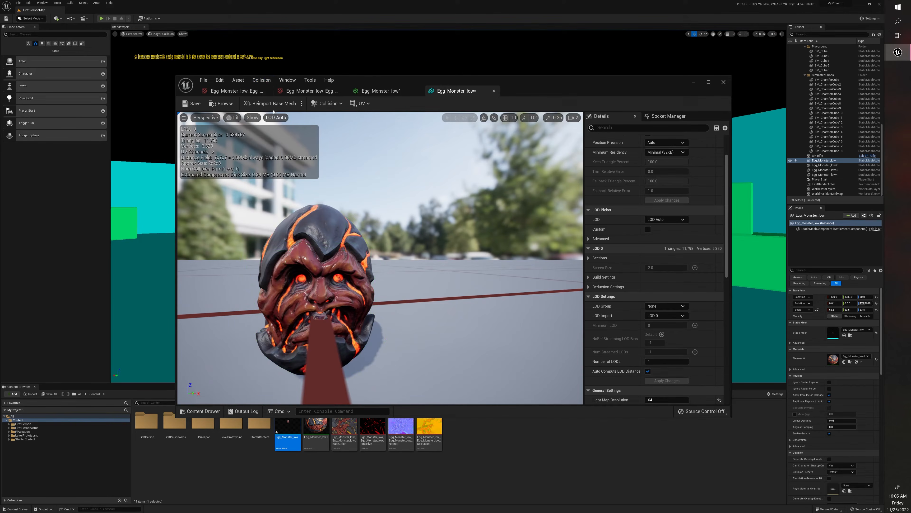
pyautogui.click(260, 80)
pyautogui.click(291, 98)
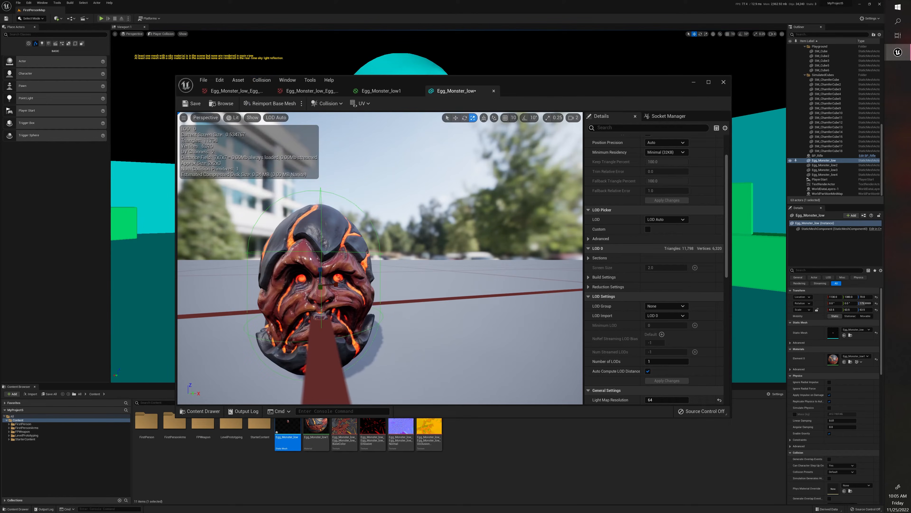
pyautogui.moveTo(318, 268)
pyautogui.mouseDown()
pyautogui.moveTo(308, 273)
pyautogui.moveTo(326, 275)
pyautogui.mouseUp()
pyautogui.moveTo(369, 295); pyautogui.dragTo(370, 311, button='right')
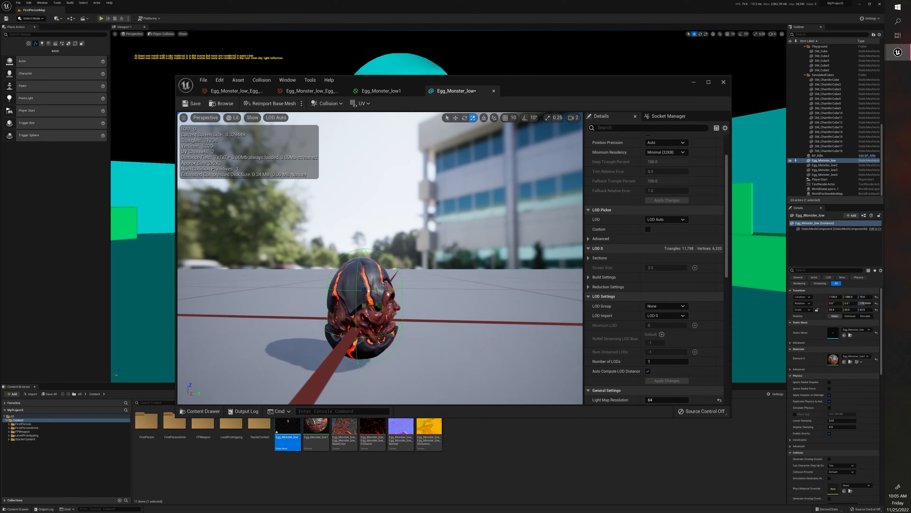
pyautogui.moveTo(368, 290); pyautogui.dragTo(379, 304)
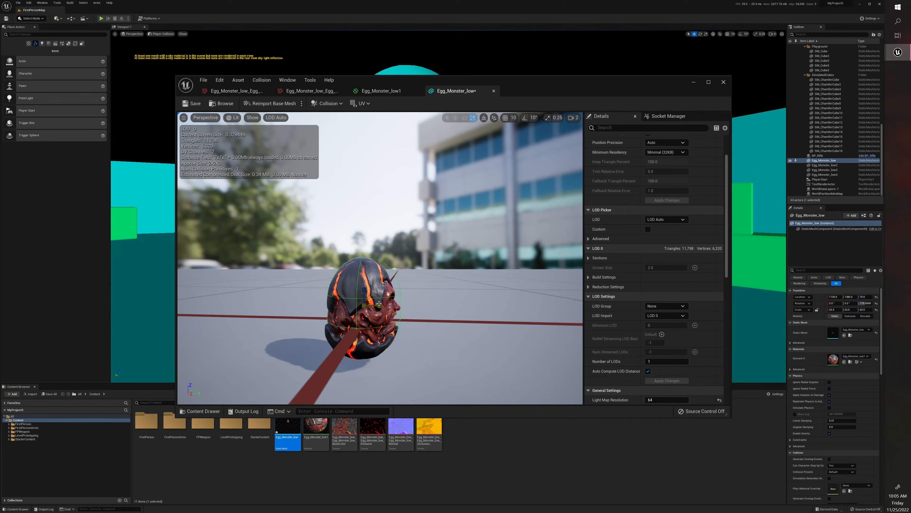
pyautogui.moveTo(379, 303)
pyautogui.mouseDown(button='right')
pyautogui.moveTo(370, 309)
pyautogui.moveTo(383, 310)
pyautogui.mouseUp(button='right')
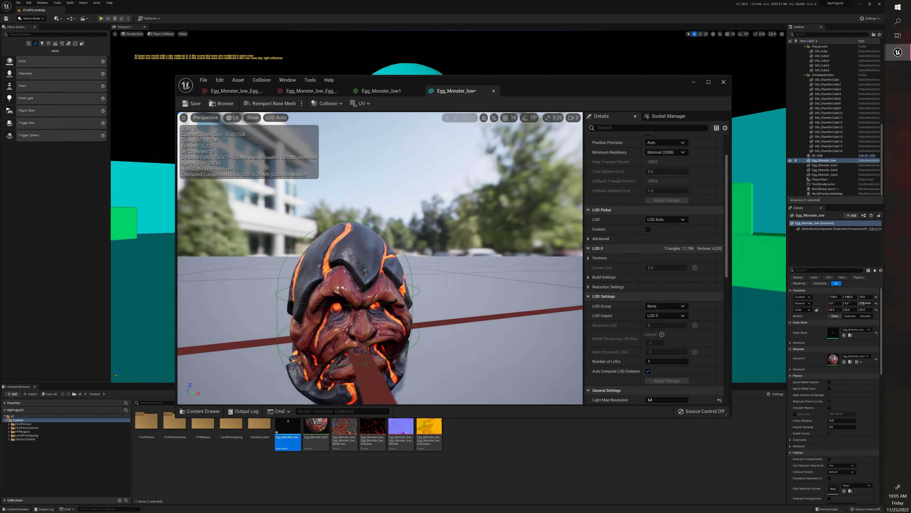
# Check the capsule's fit around the egg's face, and save the mesh
pyautogui.click(279, 299)
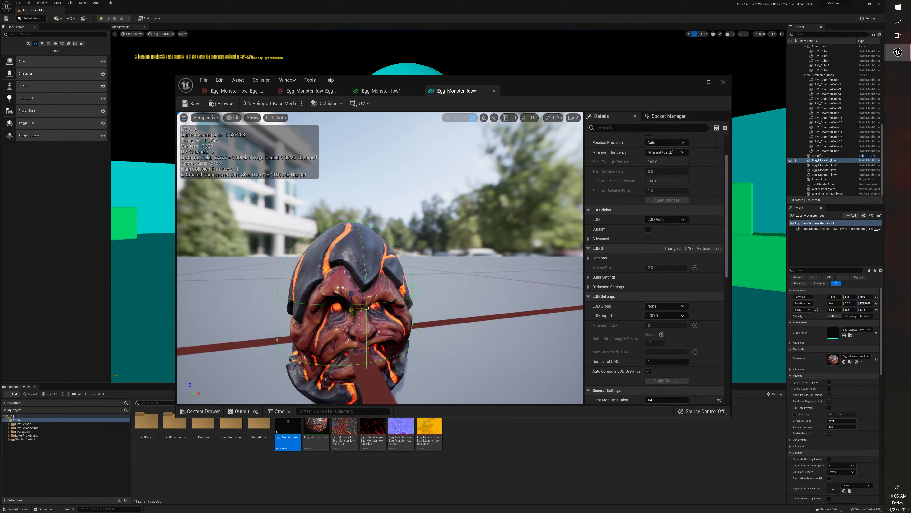
pyautogui.moveTo(366, 308); pyautogui.dragTo(366, 307)
pyautogui.click(214, 167)
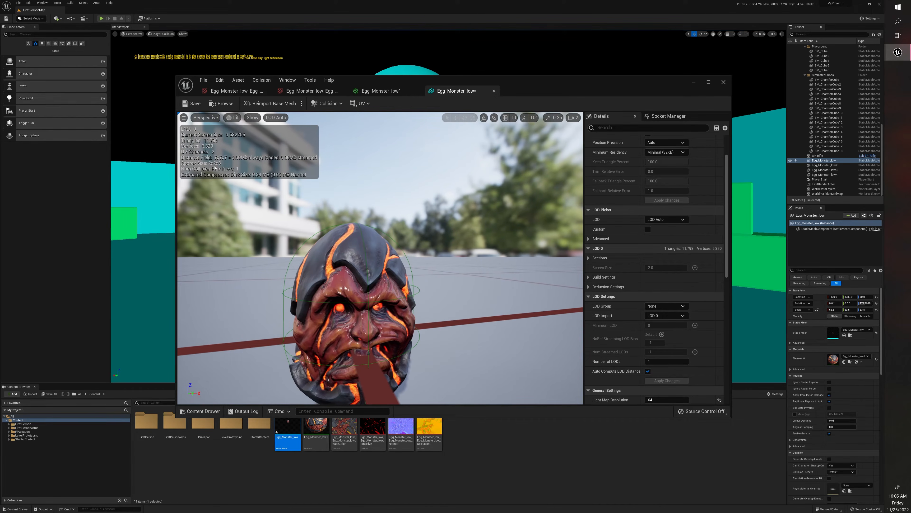
pyautogui.click(193, 103)
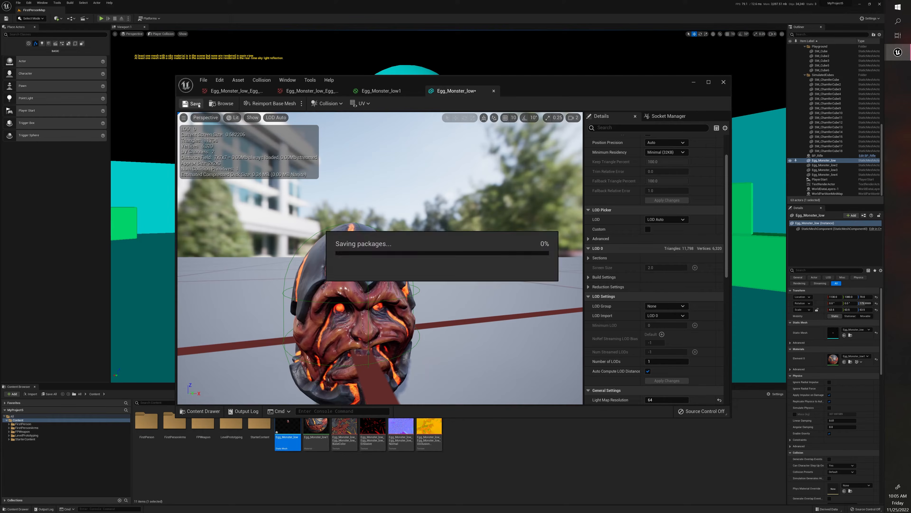
pyautogui.moveTo(342, 254); pyautogui.dragTo(361, 249)
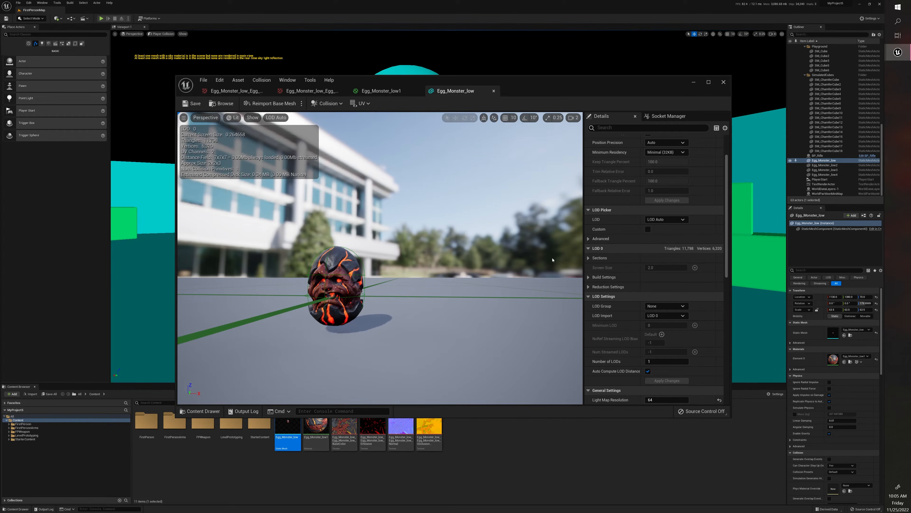
# Look through the mesh's Collision settings and the assets offered as Complex Collision Mesh without choosing one
pyautogui.scroll(2, 617, 276)
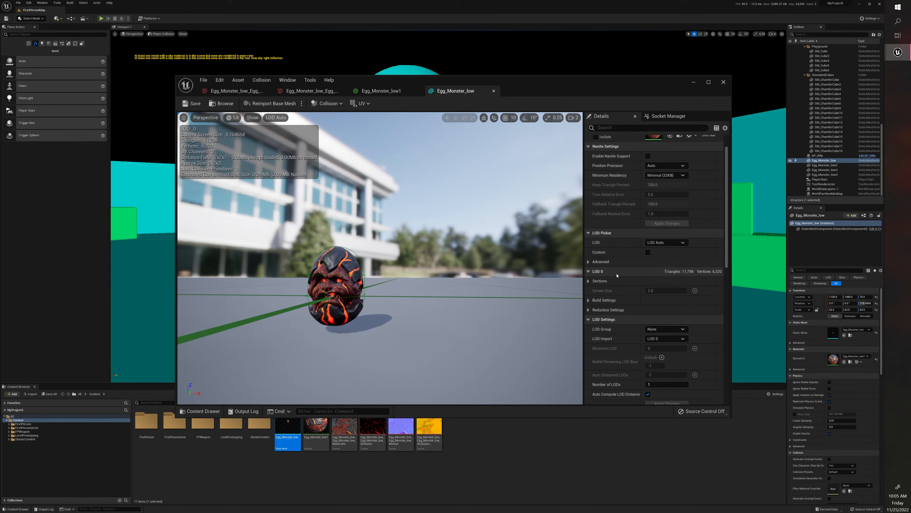
pyautogui.scroll(2, 617, 275)
pyautogui.scroll(-12, 616, 275)
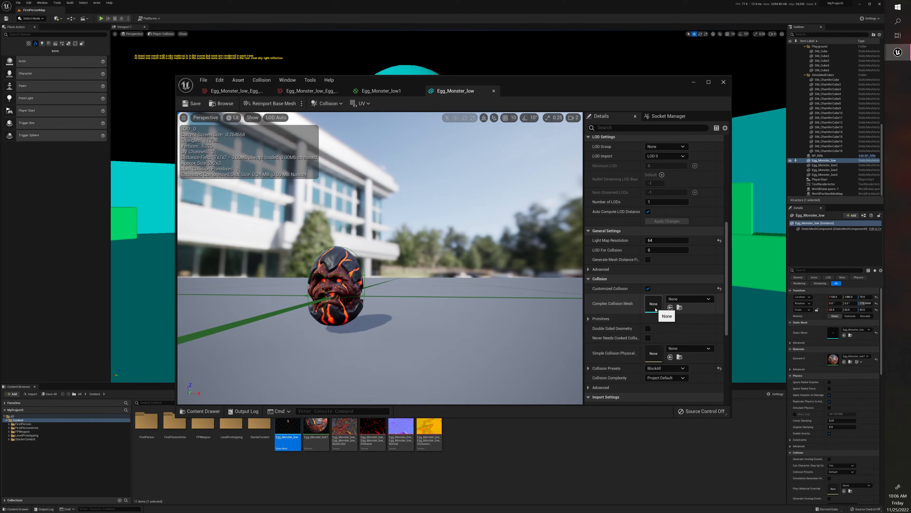
pyautogui.click(672, 299)
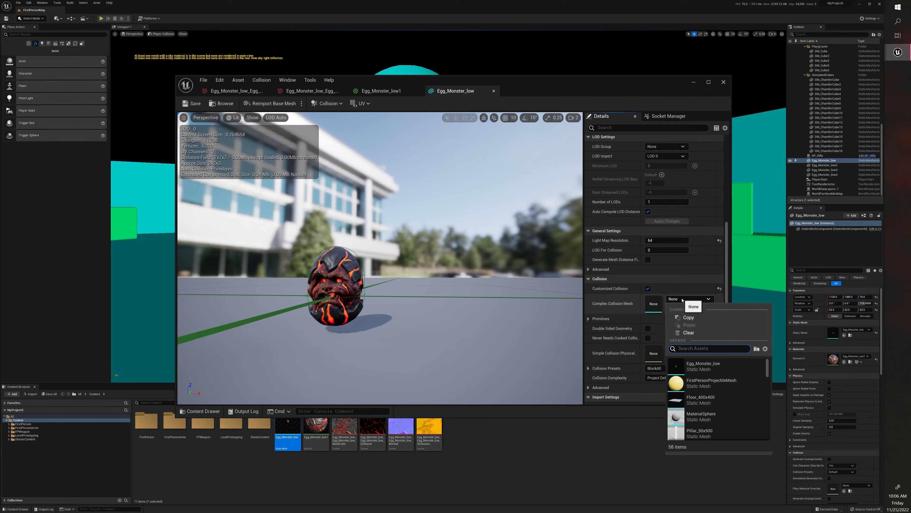
pyautogui.click(683, 300)
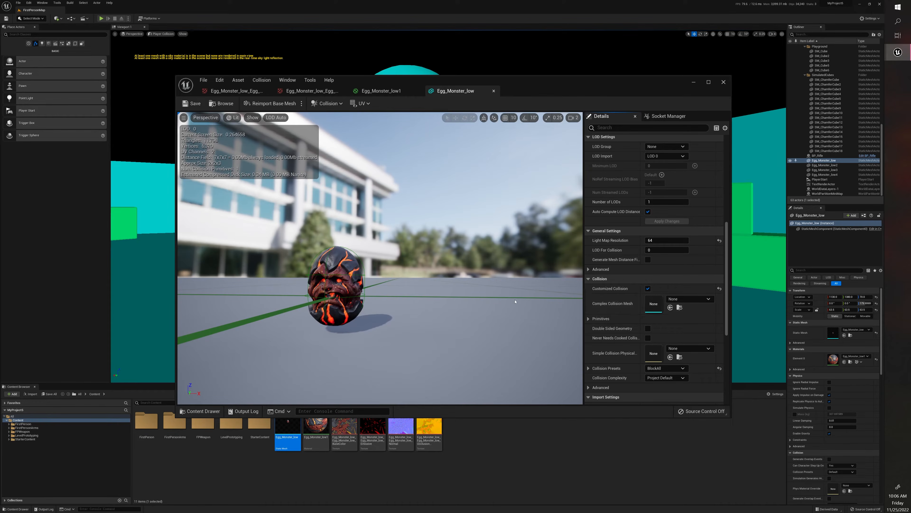
# Delete the egg's capsule collision and assign Egg_Monster_low as its Complex Collision Mesh
pyautogui.click(336, 284)
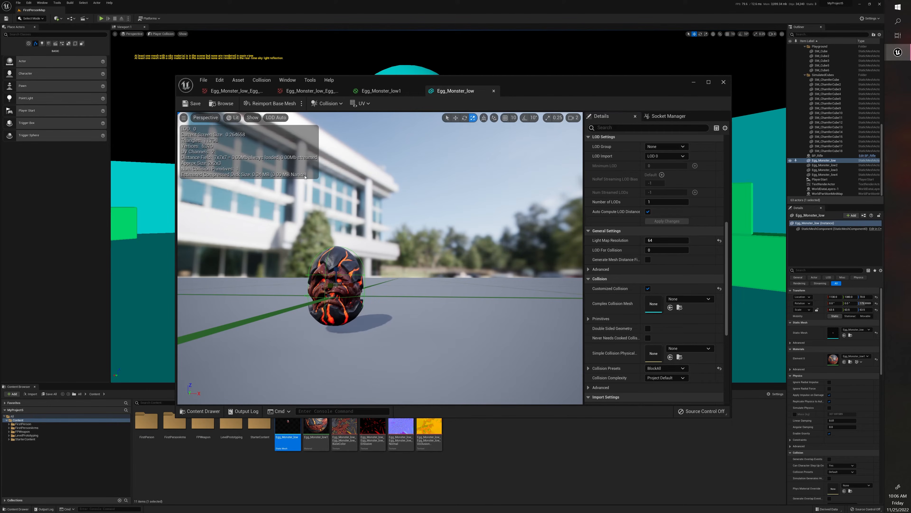
pyautogui.click(261, 80)
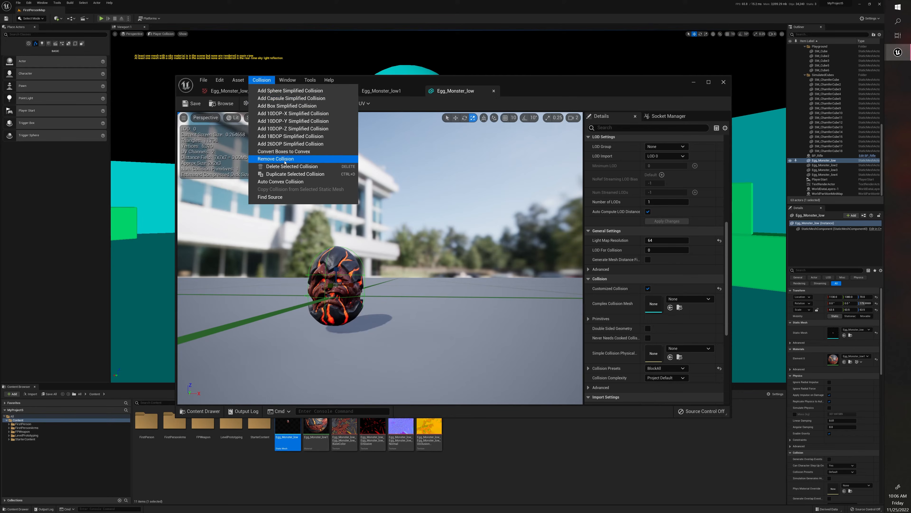
pyautogui.click(291, 166)
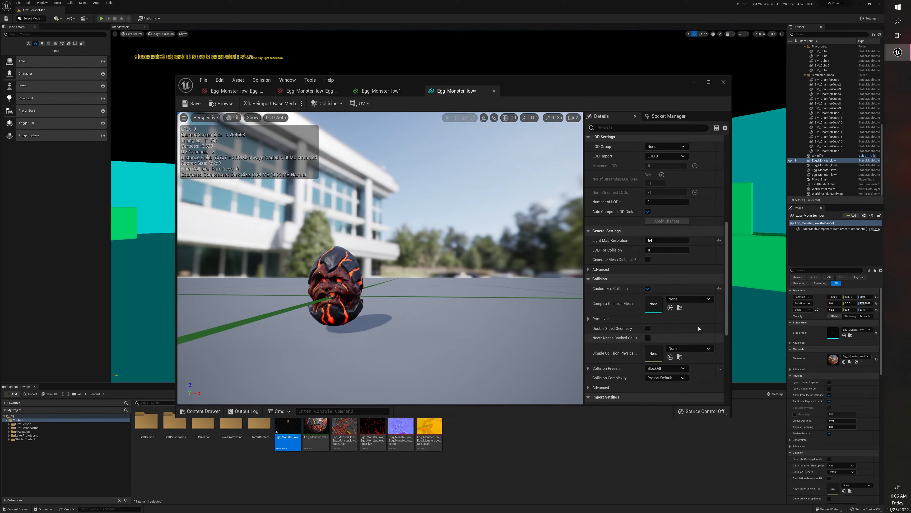
pyautogui.click(688, 300)
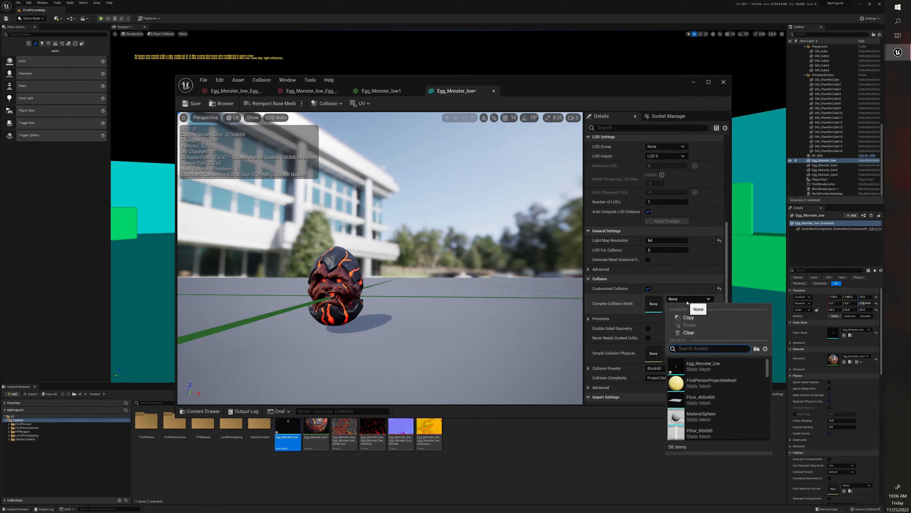
pyautogui.click(697, 365)
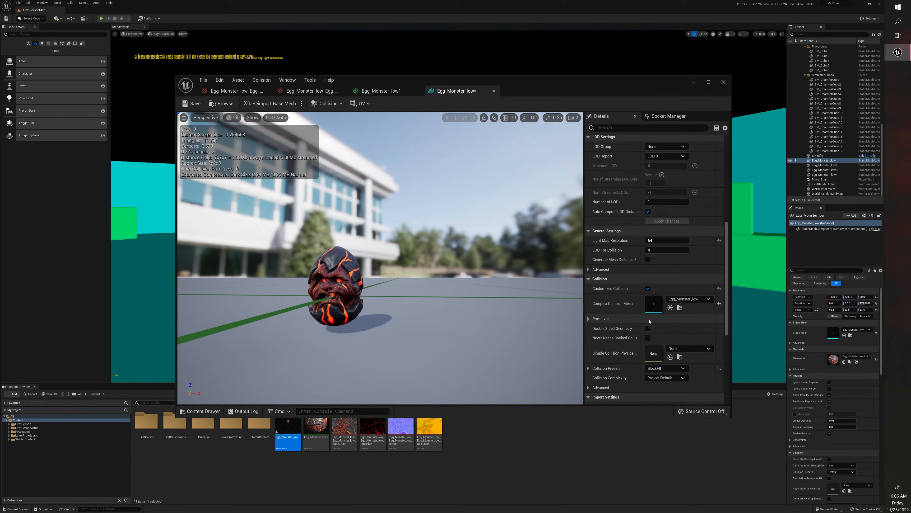
# Expand the advanced collision settings with Walkable Slope Override, and set Collision Complexity to Use Complex Collision As Simple
pyautogui.scroll(-2, 649, 321)
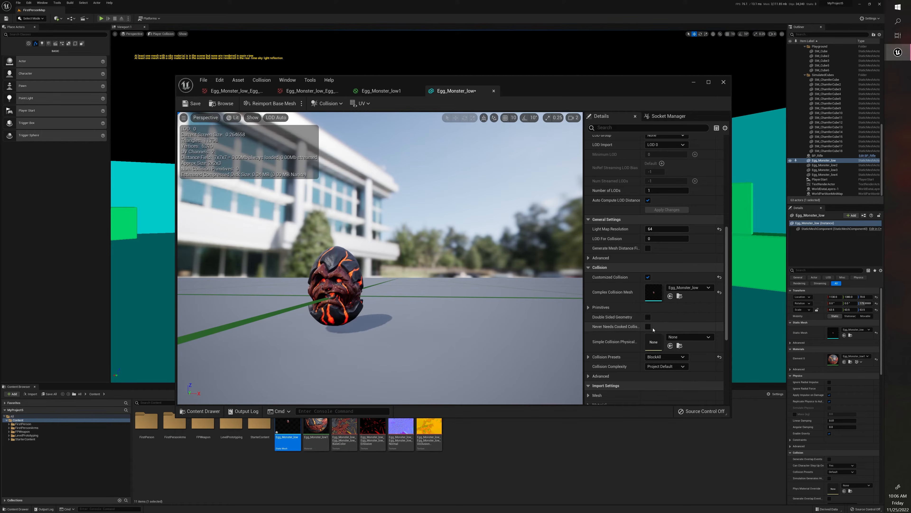
pyautogui.click(588, 365)
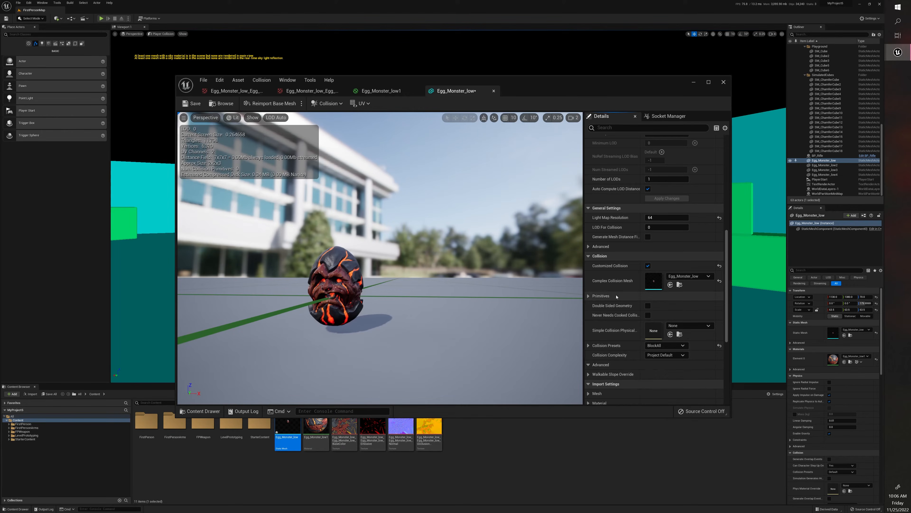
pyautogui.scroll(-2, 589, 345)
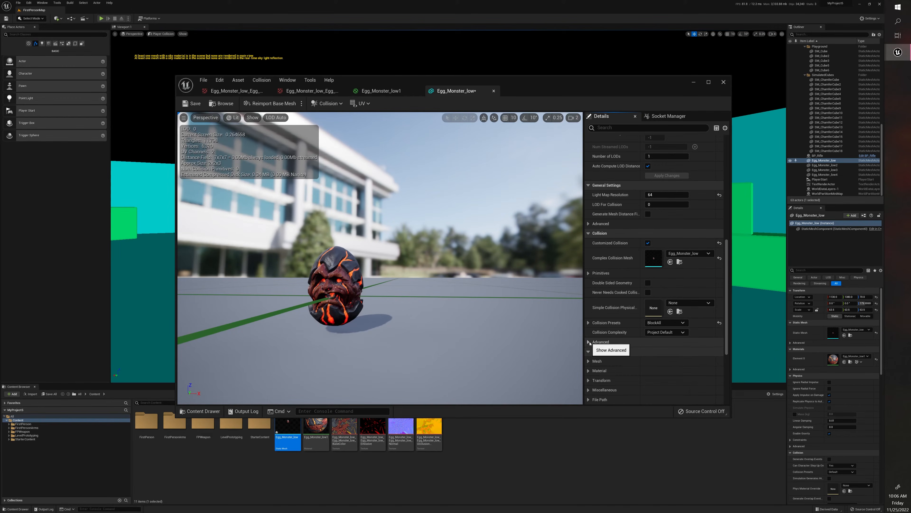
pyautogui.click(589, 352)
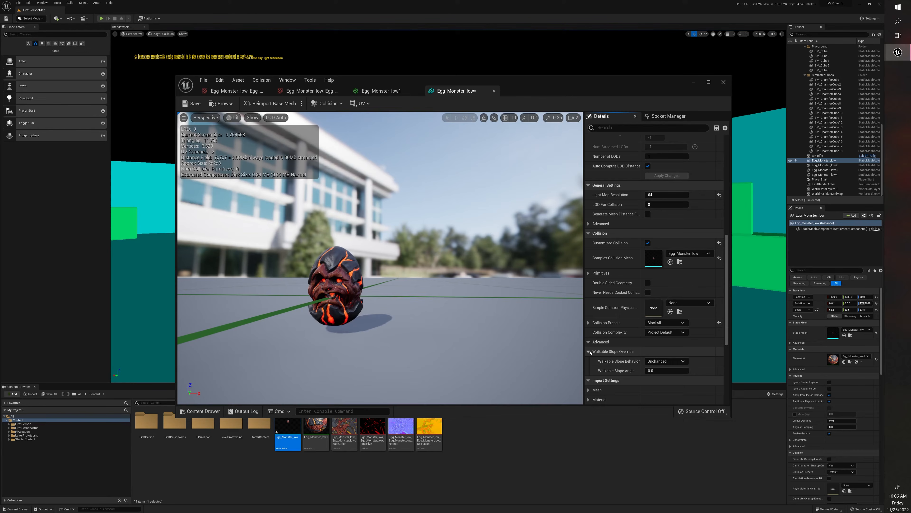
pyautogui.click(657, 323)
pyautogui.click(656, 325)
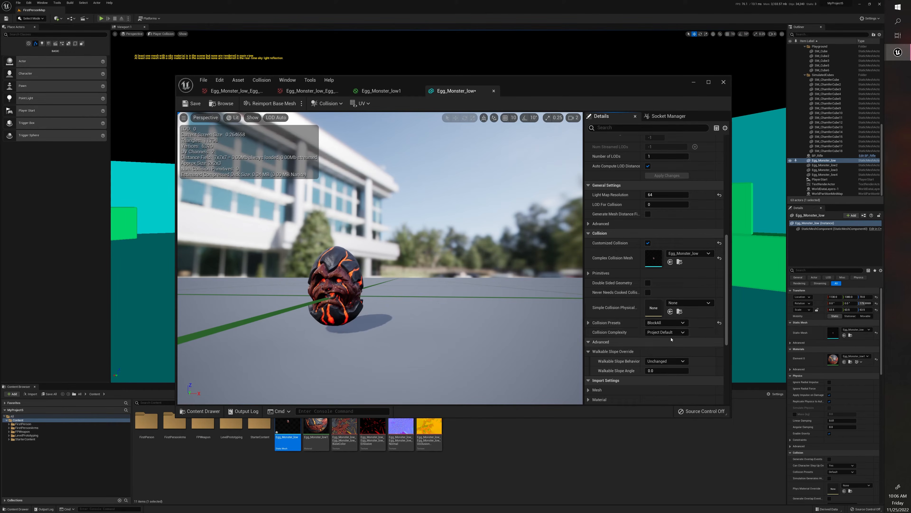
pyautogui.click(668, 332)
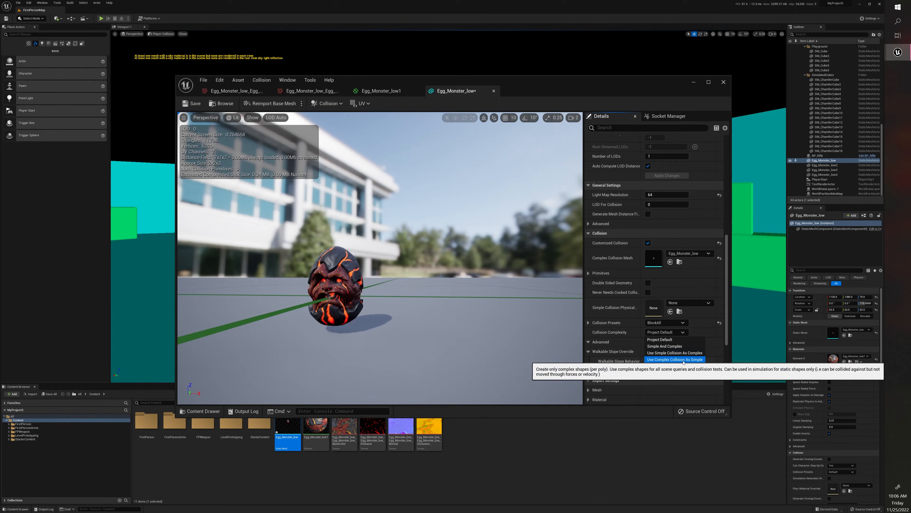
pyautogui.click(683, 360)
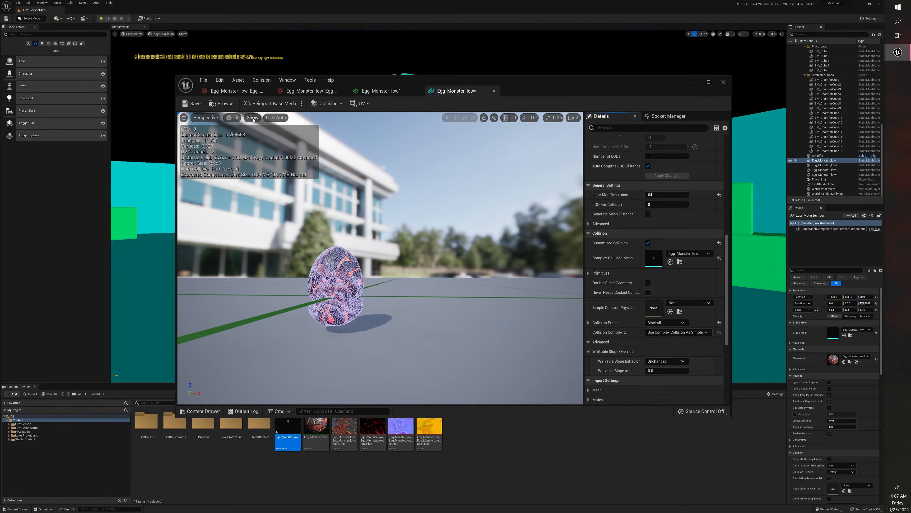
# Show the egg mesh in the Player Collision view mode and examine its per-polygon collision up close
pyautogui.click(232, 118)
pyautogui.click(251, 183)
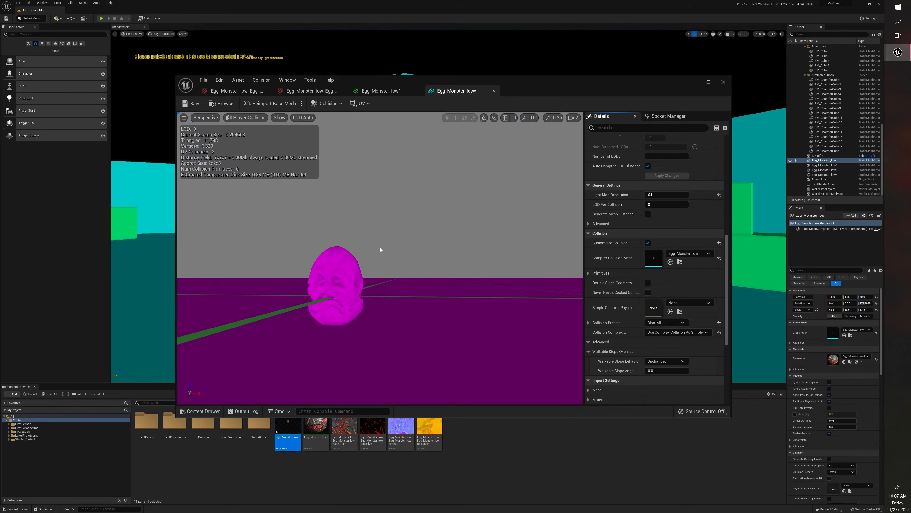
pyautogui.moveTo(380, 249); pyautogui.dragTo(393, 268, button='right')
pyautogui.press('w')
pyautogui.press('s')
pyautogui.press('w')
pyautogui.press('s')
pyautogui.press('w')
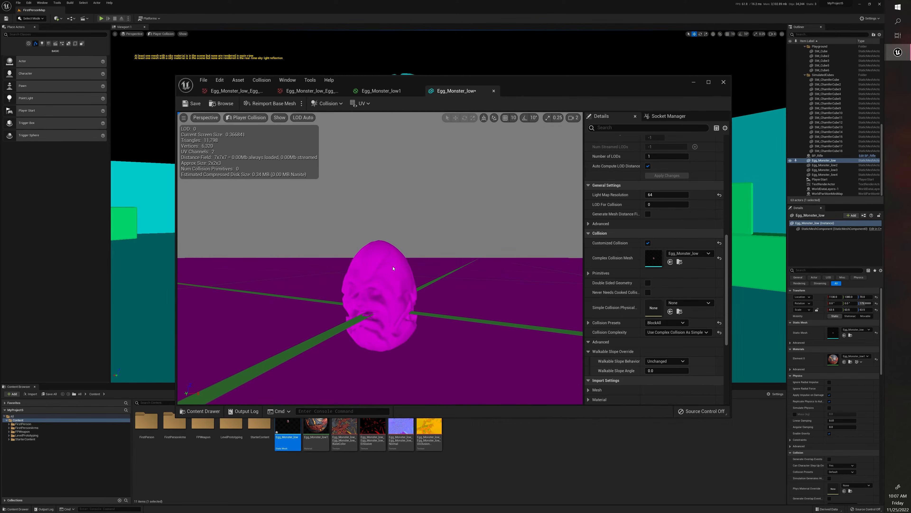
# Save the egg mesh, minimize its editor, and start a play session in the level, walking forward to collect the rifle
pyautogui.click(192, 103)
pyautogui.click(692, 82)
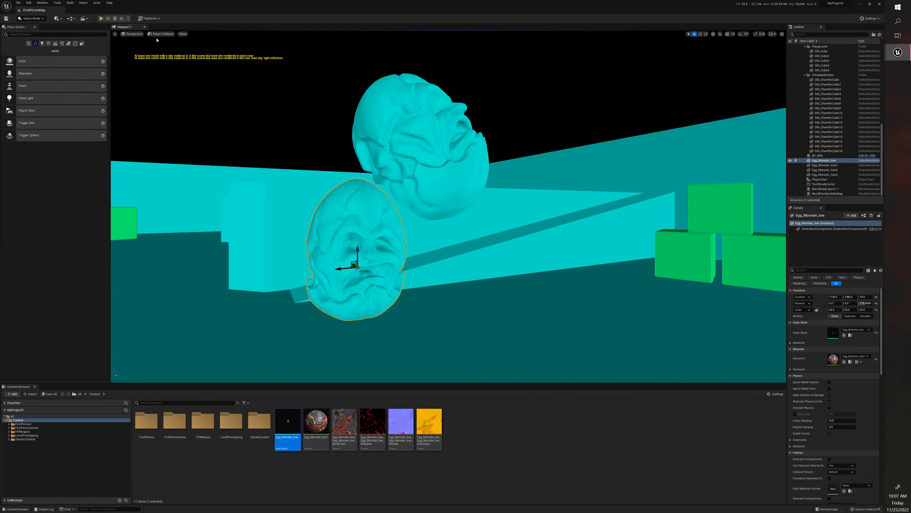
pyautogui.click(101, 18)
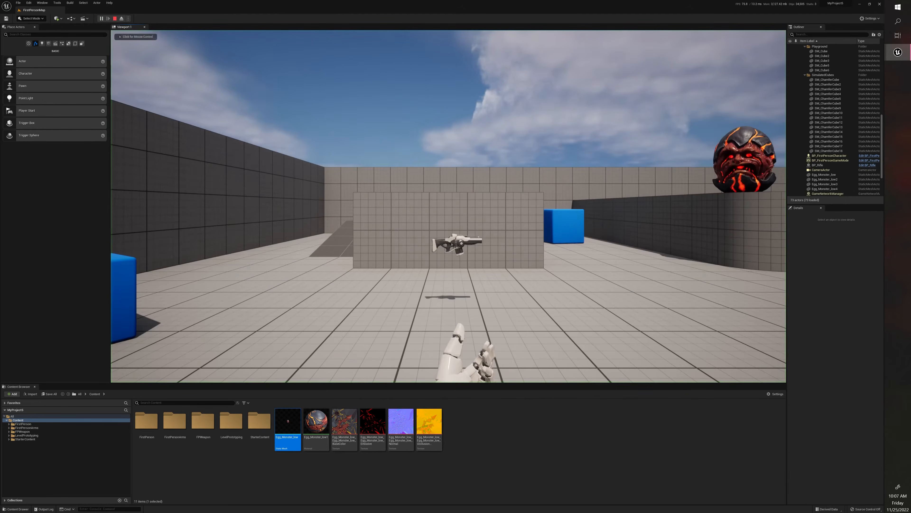
pyautogui.click(448, 206)
pyautogui.press('w')
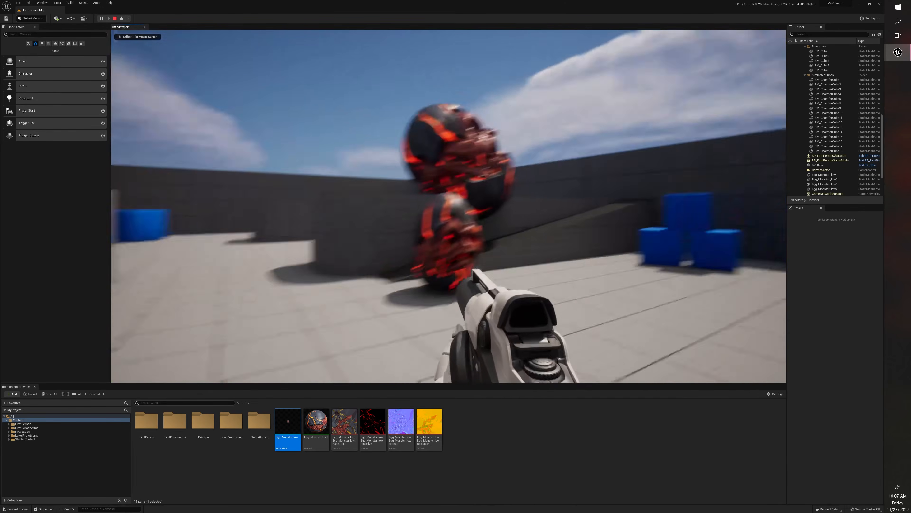
# Shoot at the eggs and walk up to the small one to test its complex collision, and end the play session
pyautogui.click(449, 206)
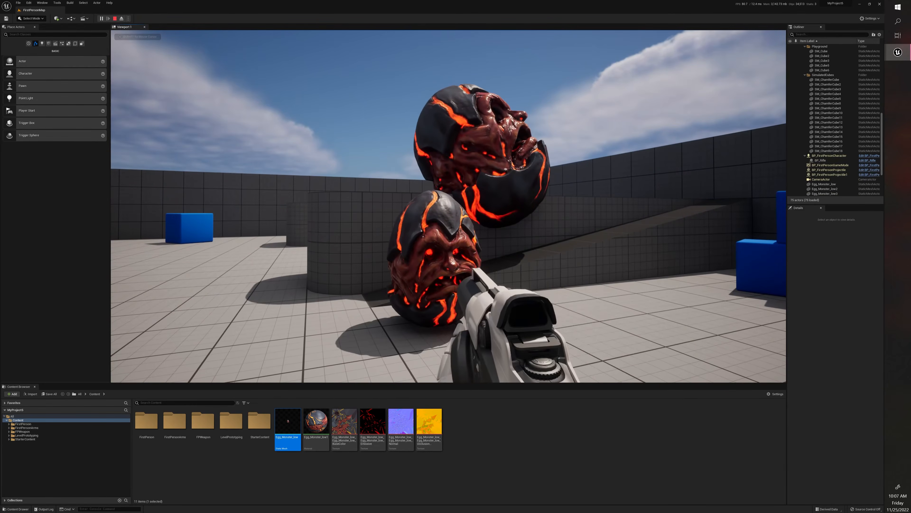
pyautogui.press('w')
pyautogui.click(448, 206)
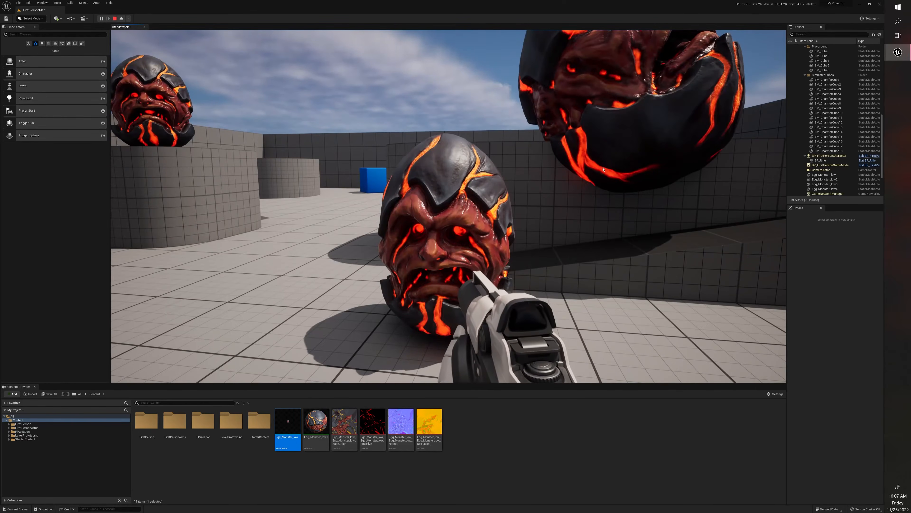
pyautogui.press('Escape')
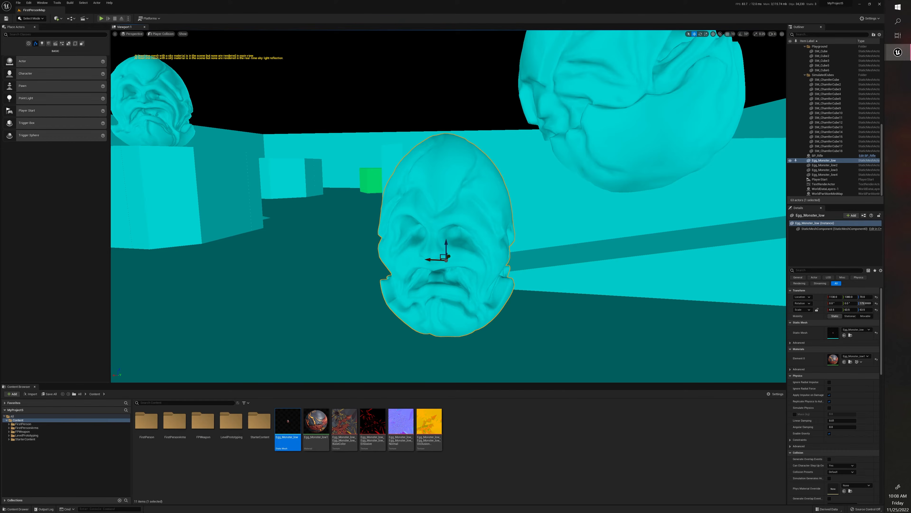
# Reopen the egg mesh for editing, clear its Complex Collision Mesh, and set Collision Complexity to Project Default
pyautogui.hotkey('ctrl', 'e')
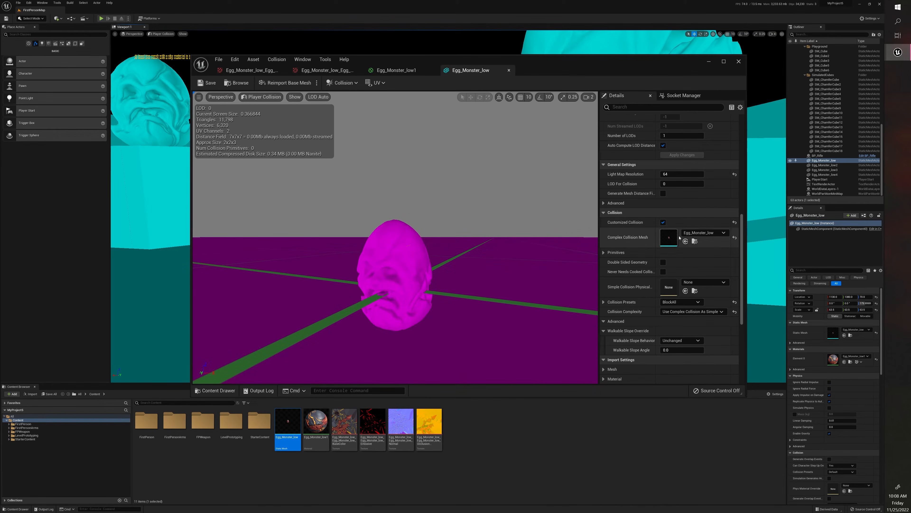
pyautogui.click(716, 233)
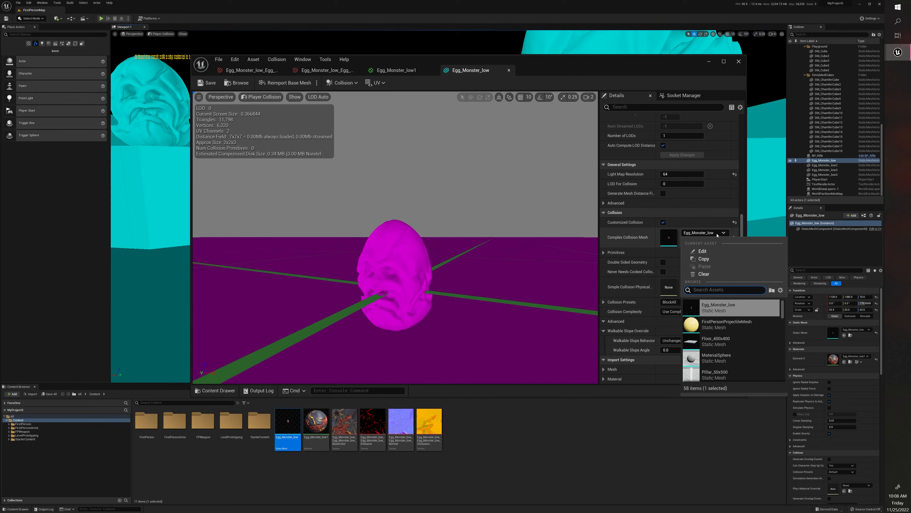
pyautogui.click(709, 274)
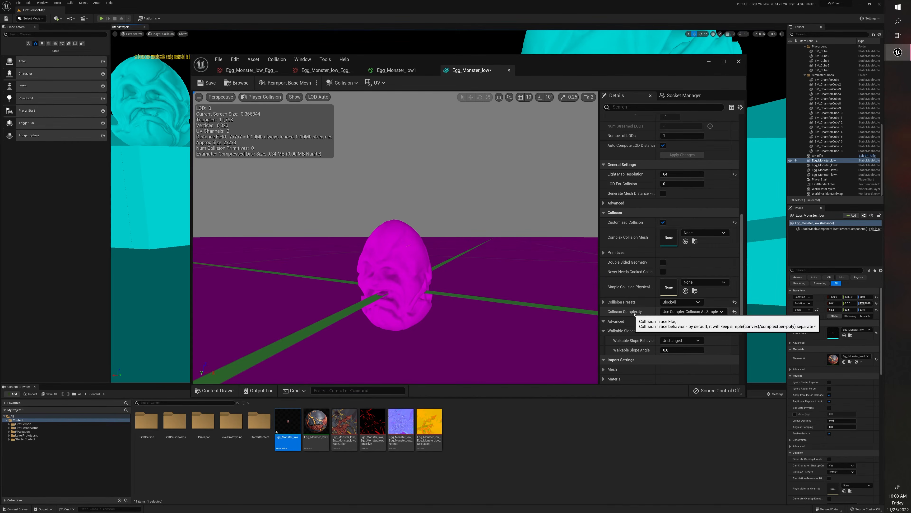
pyautogui.click(674, 312)
pyautogui.click(674, 319)
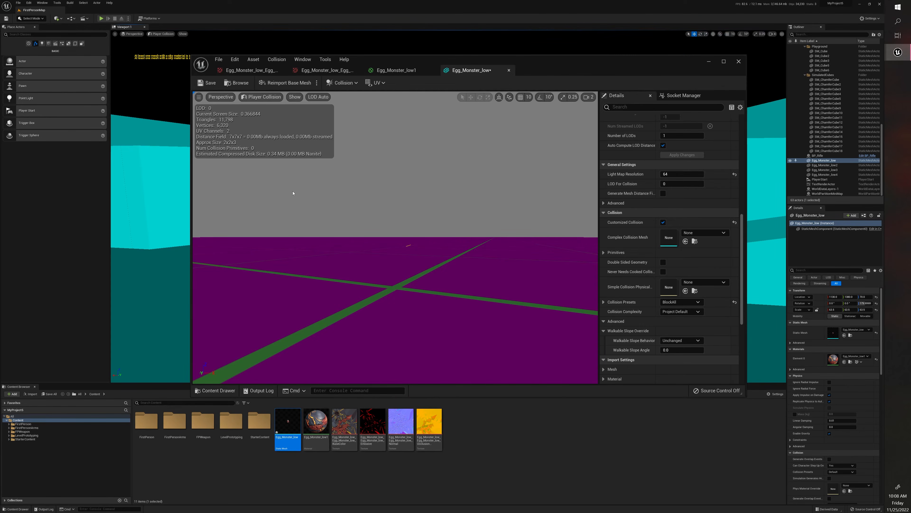
# Return the mesh preview to the Lit view mode and add a 26DOP simplified collision to the egg
pyautogui.click(294, 97)
pyautogui.click(261, 97)
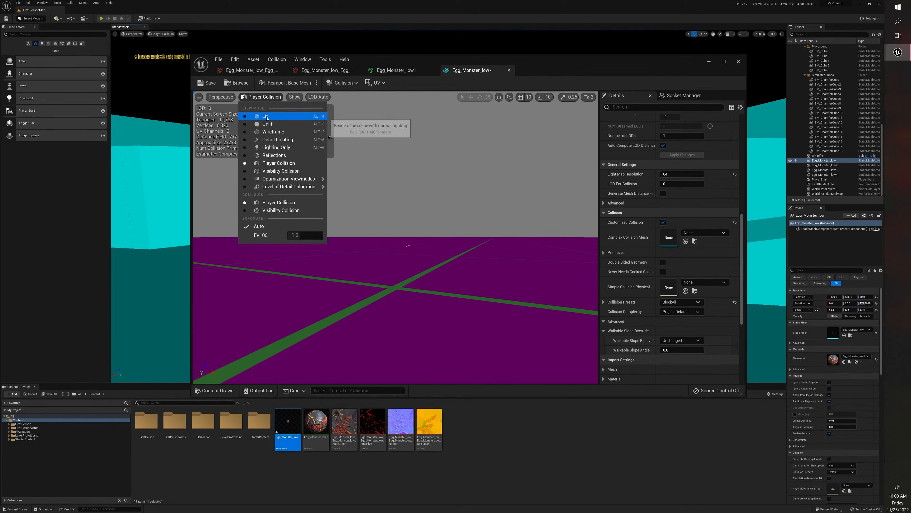
pyautogui.click(251, 117)
pyautogui.click(277, 59)
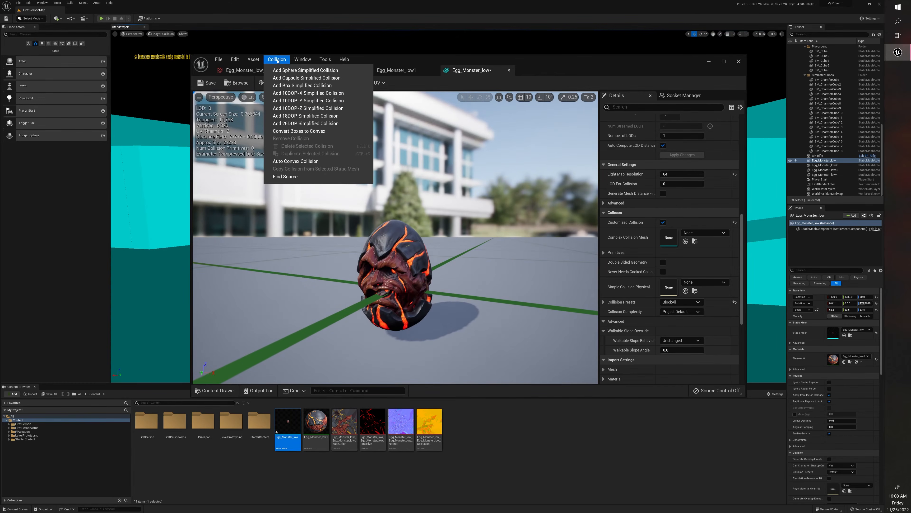
pyautogui.click(305, 123)
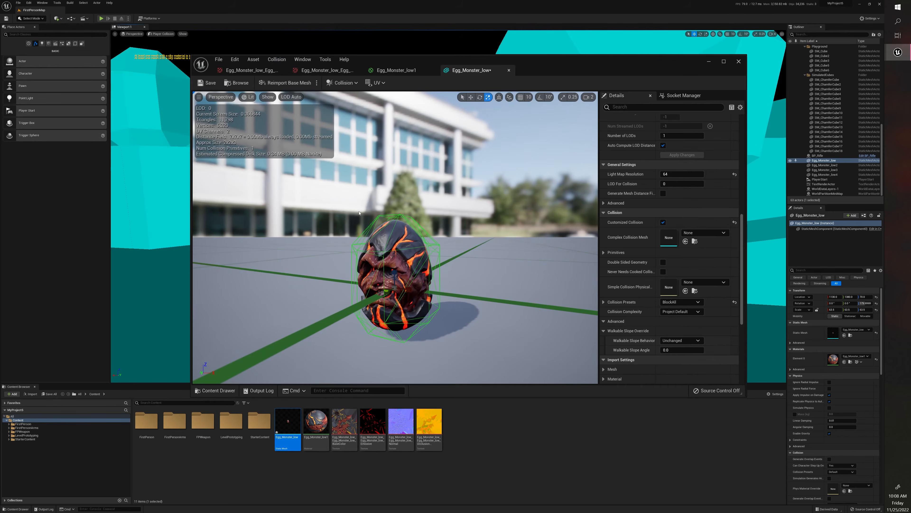
# Inspect the 26DOP collision hull around the egg up close, and save the mesh
pyautogui.moveTo(396, 285)
pyautogui.mouseDown()
pyautogui.moveTo(406, 290)
pyautogui.moveTo(390, 290)
pyautogui.mouseUp()
pyautogui.moveTo(390, 290); pyautogui.dragTo(272, 281, button='right')
pyautogui.moveTo(446, 277); pyautogui.dragTo(461, 285, button='right')
pyautogui.press('w')
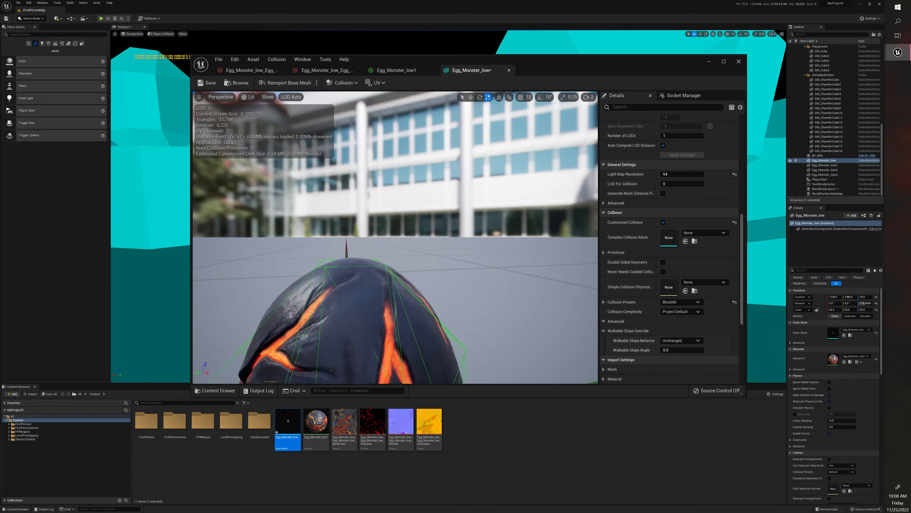
pyautogui.press('s')
pyautogui.hotkey('ctrl', 's')
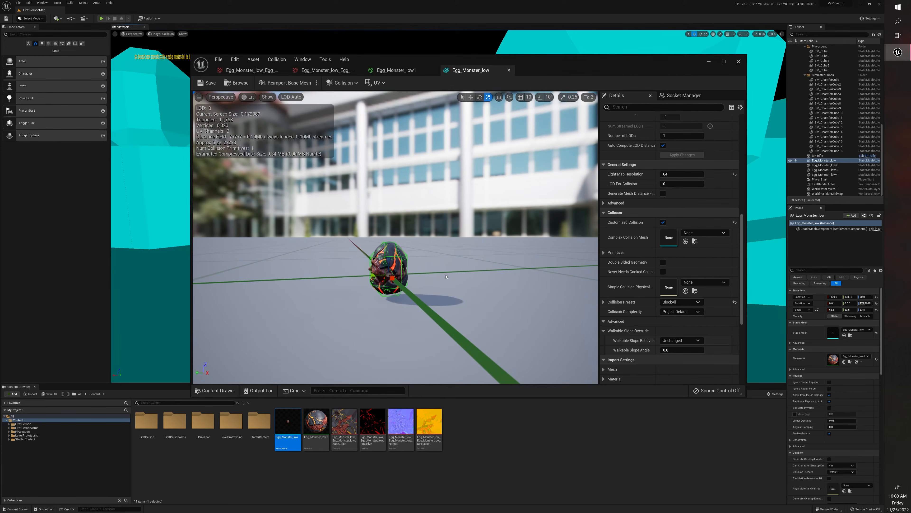
# Show the egg mesh in the Player Collision view mode with camera speed 1, and examine its 26DOP collision from several sides
pyautogui.moveTo(445, 277); pyautogui.dragTo(442, 284, button='right')
pyautogui.press('w')
pyautogui.press('s')
pyautogui.click(265, 98)
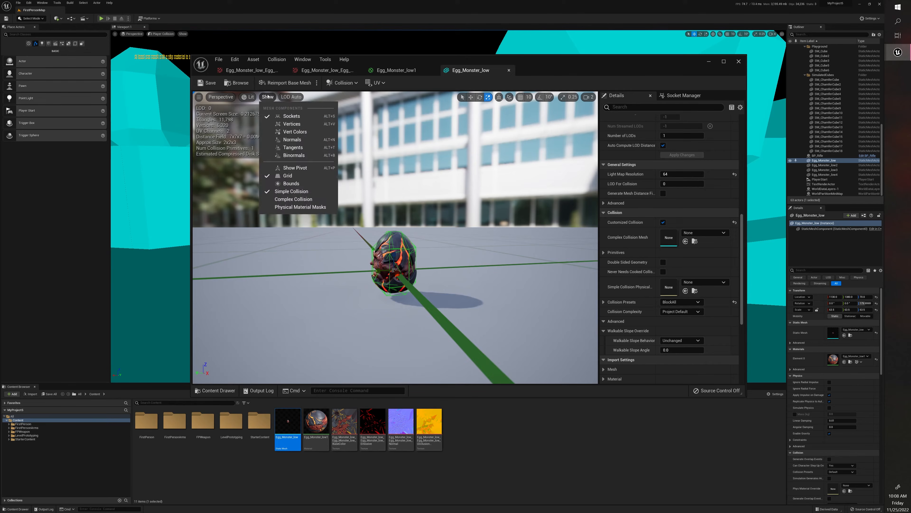
pyautogui.click(250, 97)
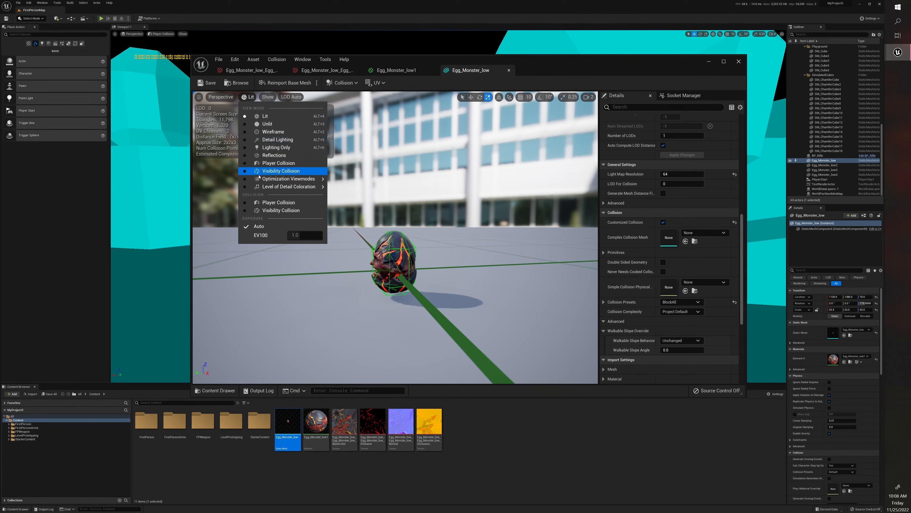
pyautogui.click(279, 164)
pyautogui.moveTo(526, 139); pyautogui.dragTo(530, 154, button='right')
pyautogui.click(587, 99)
pyautogui.press('w')
pyautogui.press('s')
pyautogui.press('w')
pyautogui.moveTo(452, 194); pyautogui.dragTo(452, 193, button='right')
pyautogui.press('d')
pyautogui.moveTo(333, 218); pyautogui.dragTo(331, 217, button='right')
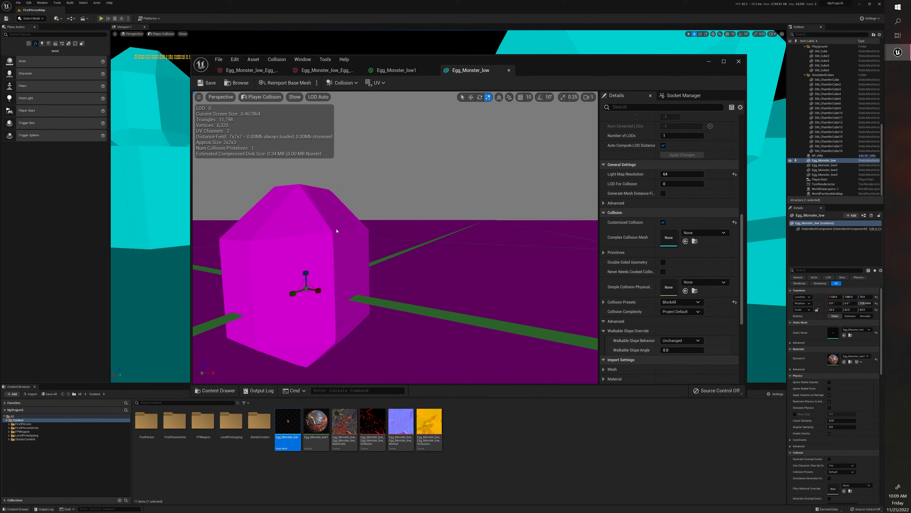
pyautogui.moveTo(336, 231); pyautogui.dragTo(359, 217, button='right')
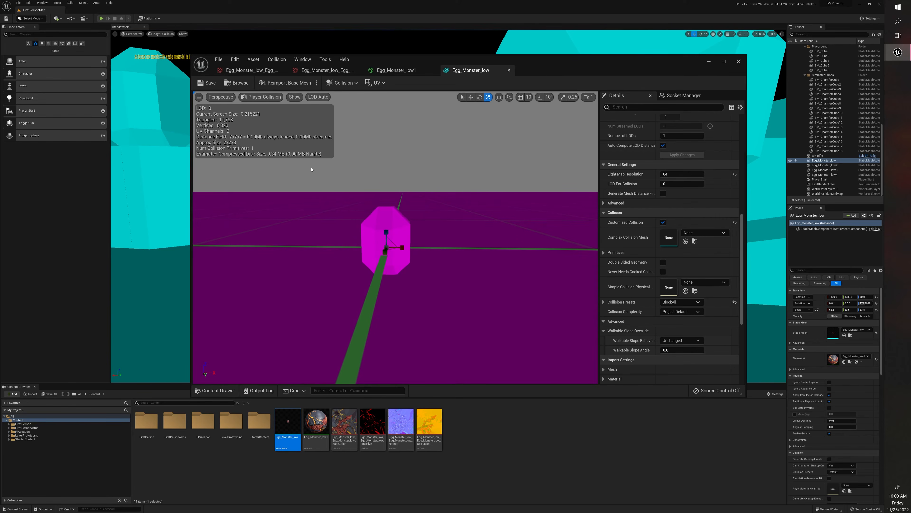
# Save the egg mesh, close its editor, and start a play session, walking forward with the rifle towards the eggs
pyautogui.click(208, 83)
pyautogui.click(739, 61)
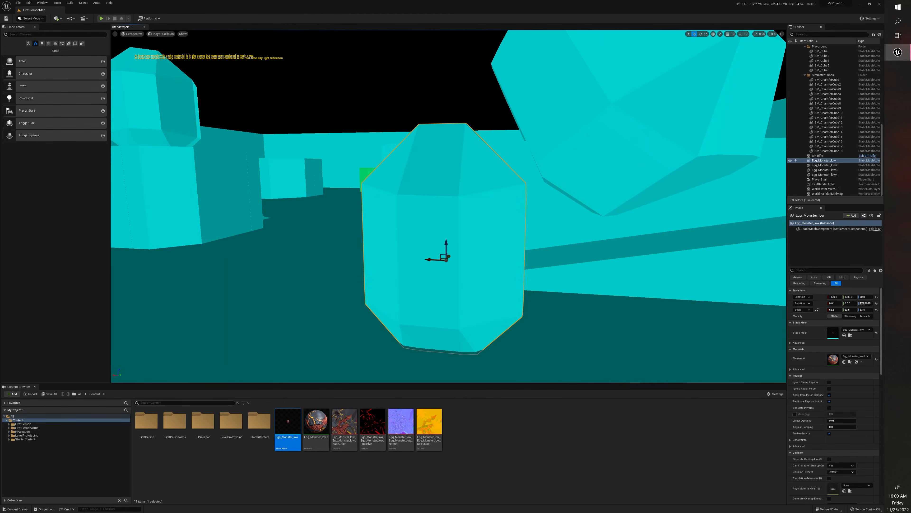
pyautogui.click(102, 18)
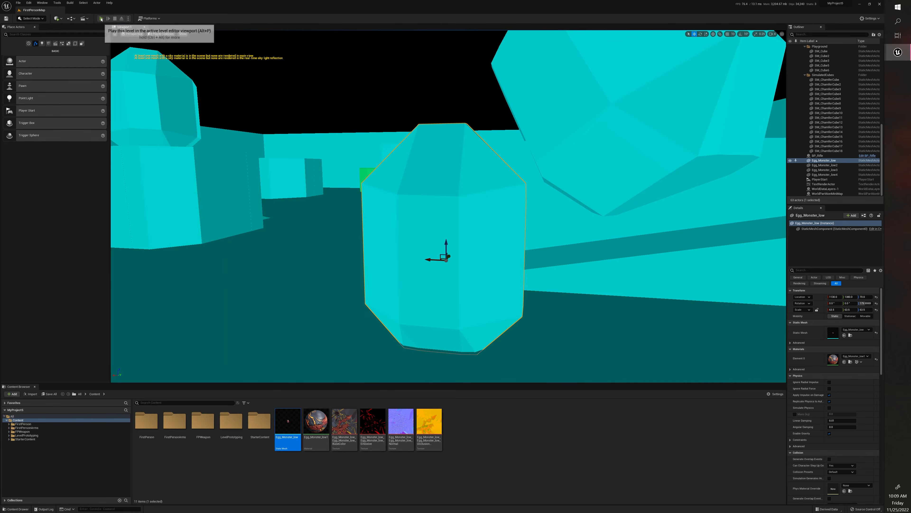
pyautogui.press('w')
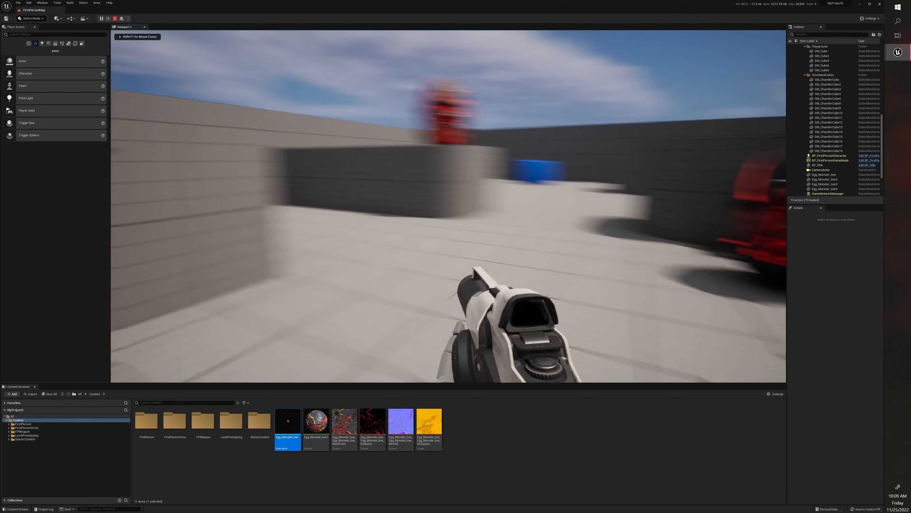
pyautogui.click(448, 206)
pyautogui.press('w')
pyautogui.press('d')
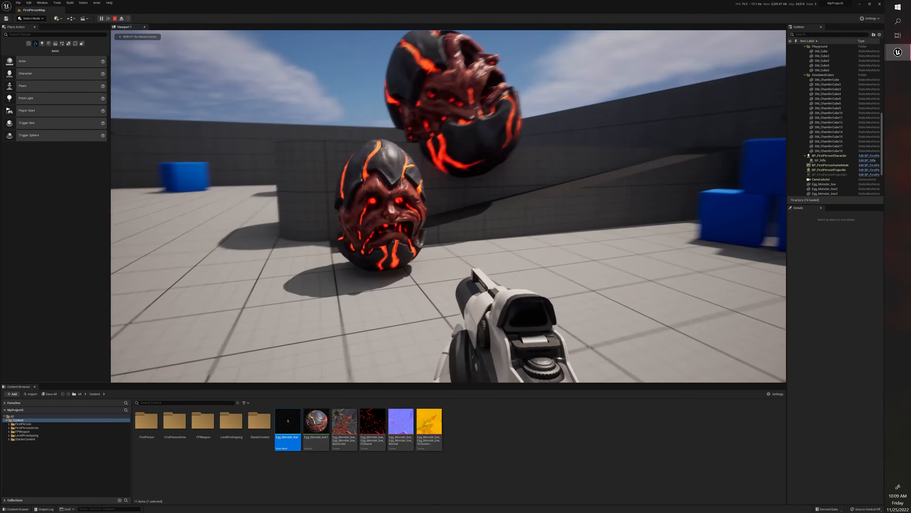
# Jump and shoot at the small egg from several sides to test its simplified 26DOP collision
pyautogui.press('w')
pyautogui.press('space')
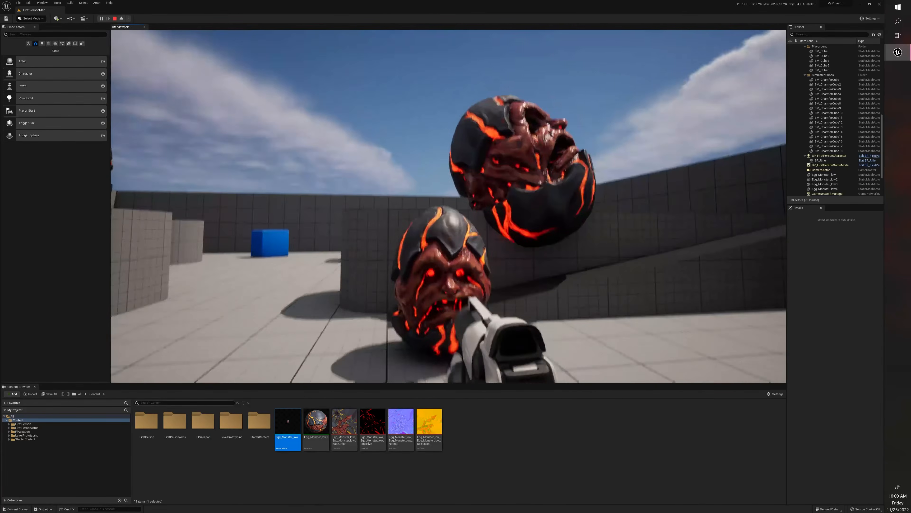
pyautogui.click(448, 206)
pyautogui.click(449, 205)
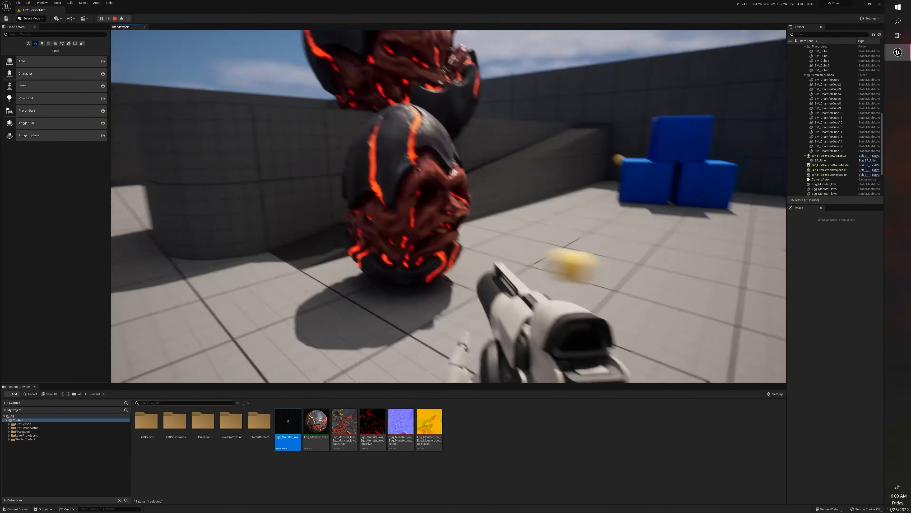
pyautogui.click(448, 206)
pyautogui.click(448, 206)
pyautogui.click(449, 206)
pyautogui.click(449, 206)
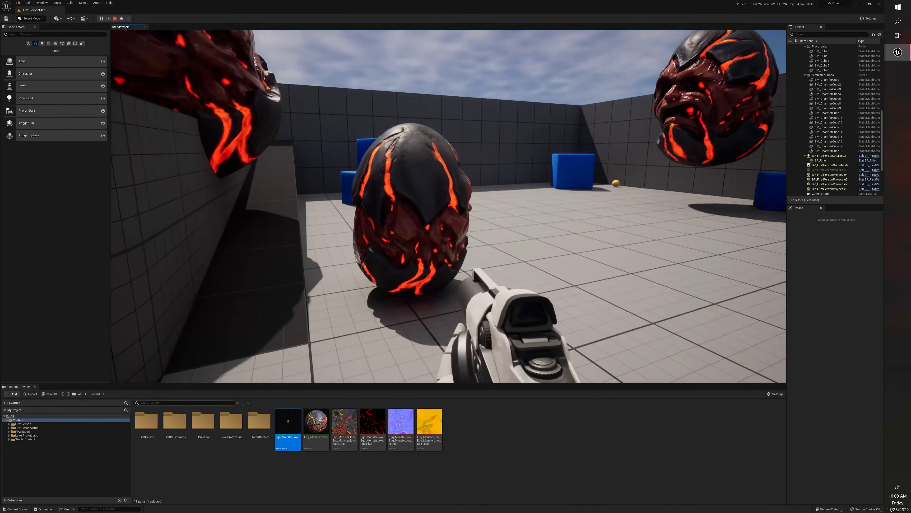
pyautogui.click(448, 206)
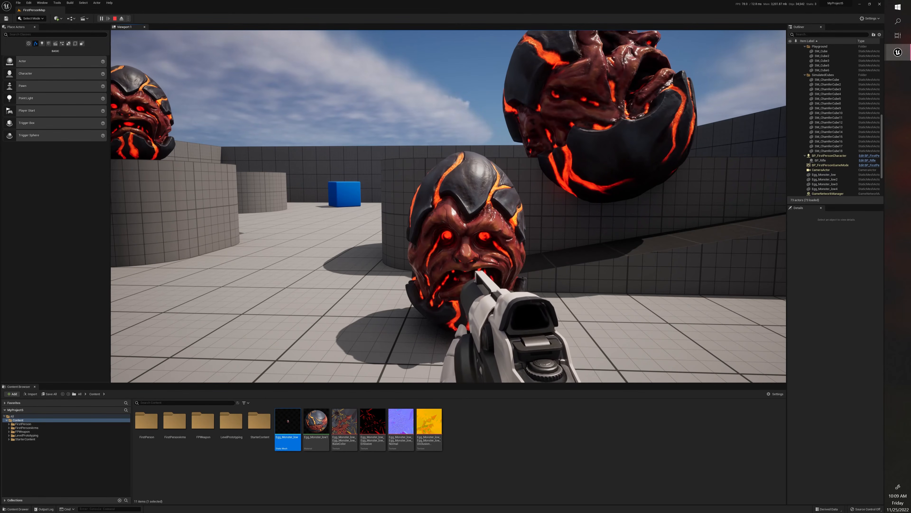
# Walk up against the small egg and around it to test how it blocks the player, and end the play session
pyautogui.press('w')
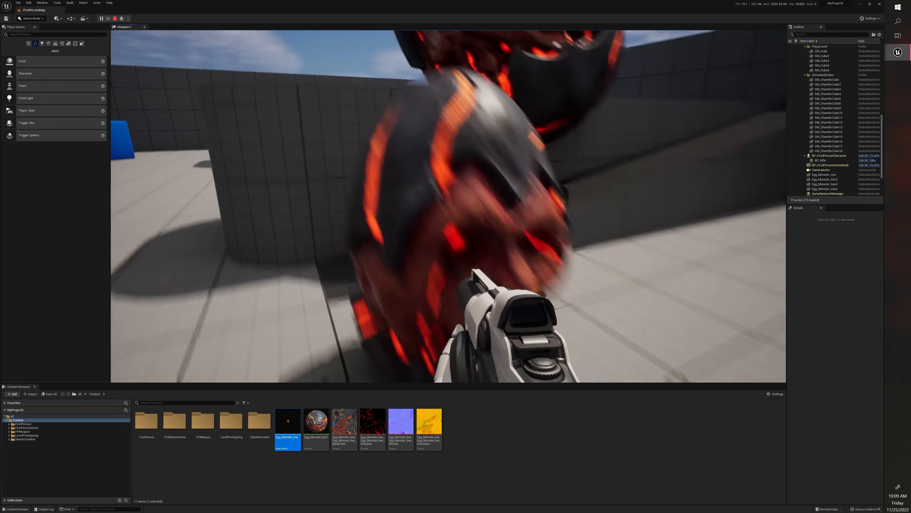
pyautogui.press('a')
pyautogui.press('d')
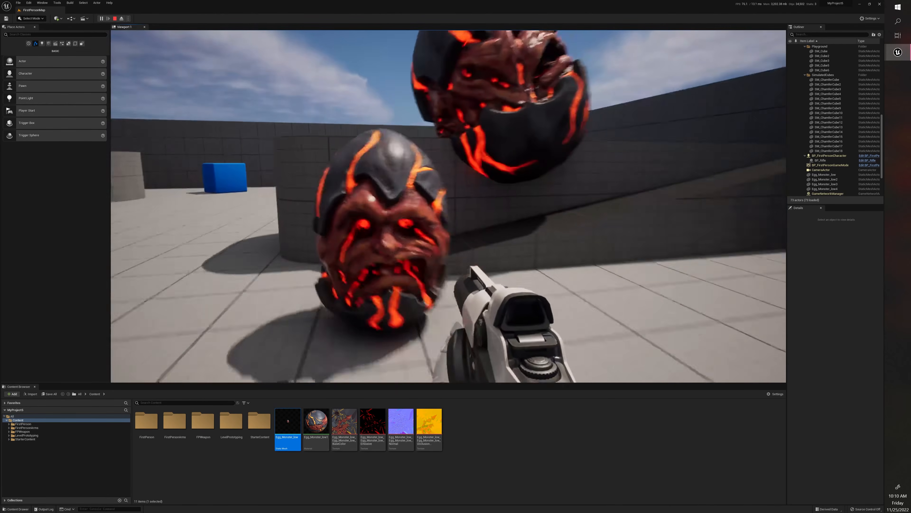
pyautogui.press('s')
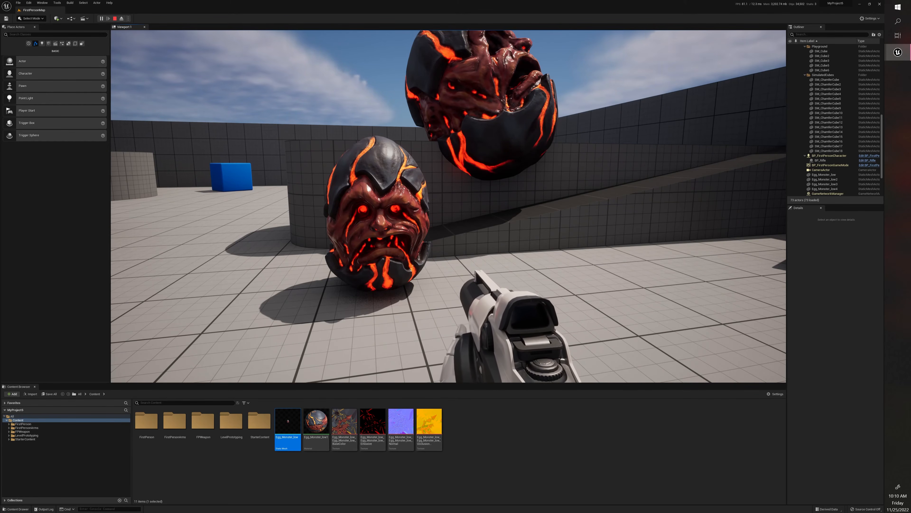
pyautogui.press('Escape')
# Frame the selected egg in the level viewport and switch the view mode back to Lit
pyautogui.press('f')
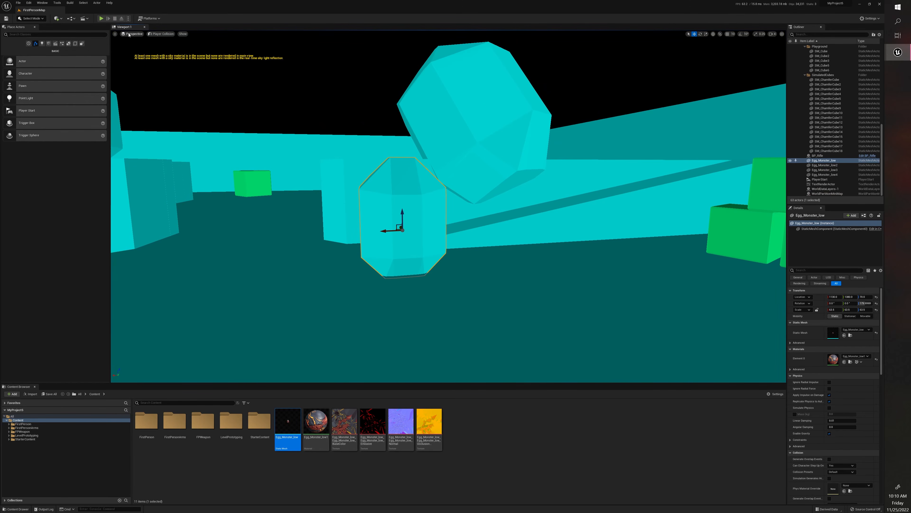
pyautogui.click(161, 33)
pyautogui.click(176, 52)
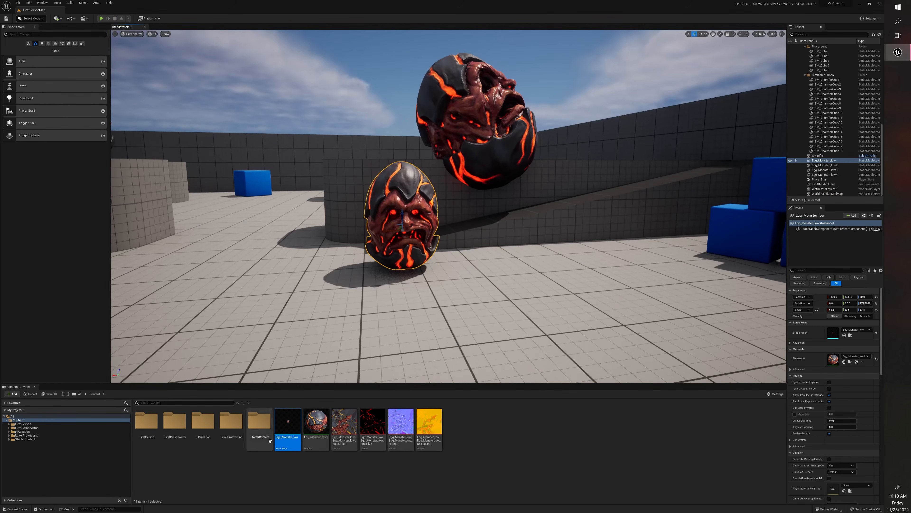
# Place another copy of the egg mesh on the floor in front of the small egg, and delete it again
pyautogui.moveTo(287, 427); pyautogui.dragTo(389, 331)
pyautogui.press('r')
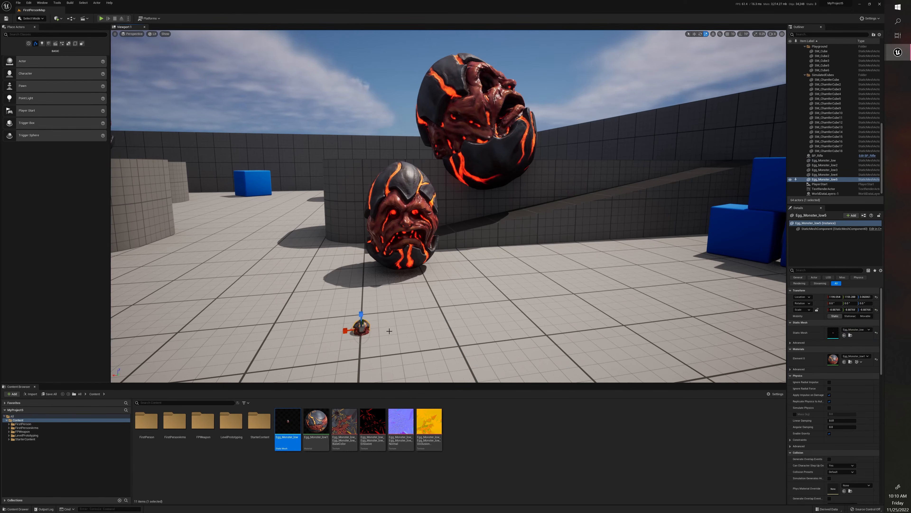
pyautogui.click(370, 328)
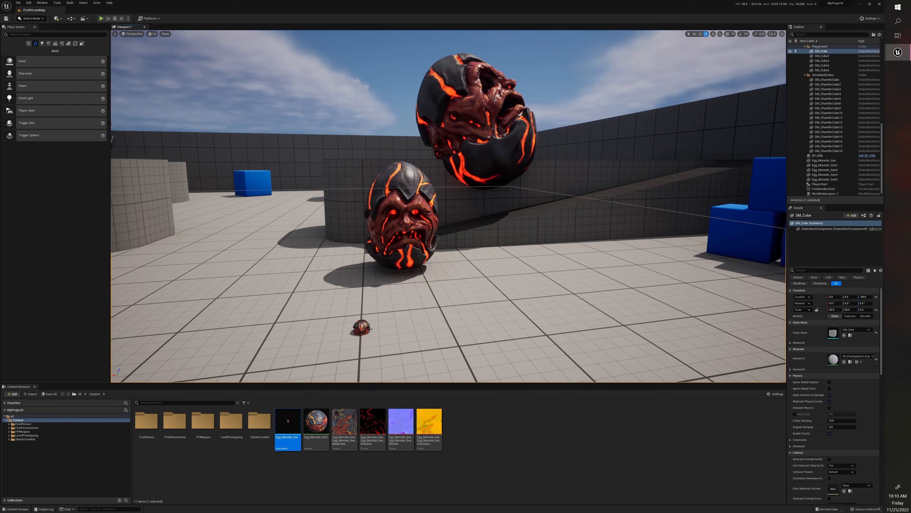
pyautogui.press('Delete')
pyautogui.hotkey('ctrl', 'z')
pyautogui.click(362, 326)
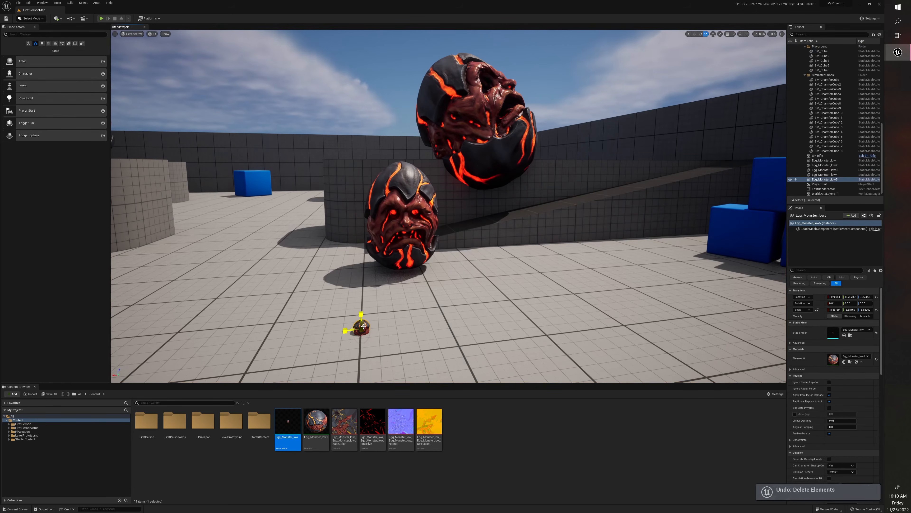
pyautogui.press('Delete')
pyautogui.moveTo(362, 326); pyautogui.dragTo(367, 298)
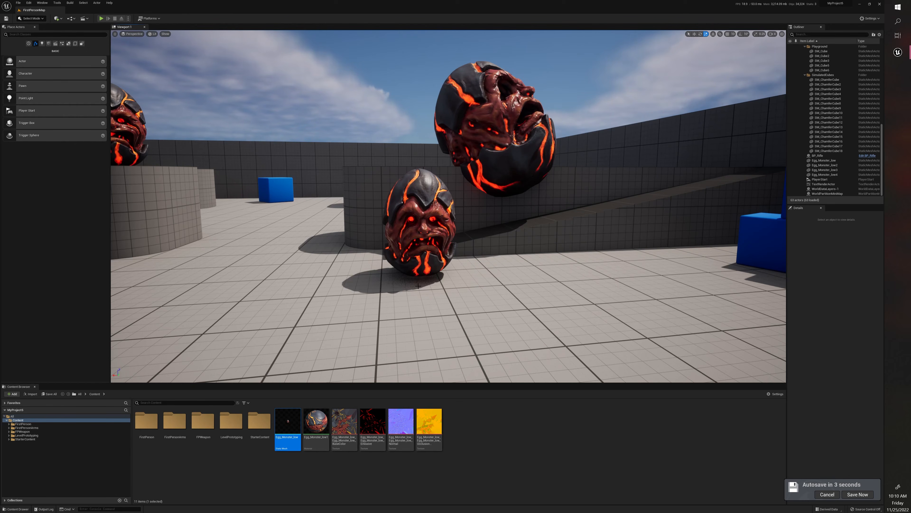
pyautogui.moveTo(418, 286); pyautogui.dragTo(482, 287, button='right')
pyautogui.press('a')
pyautogui.press('w')
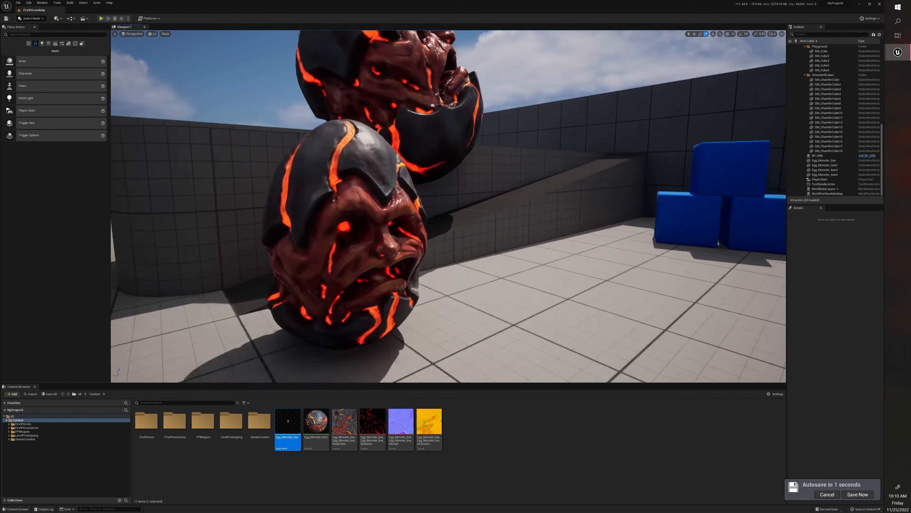
pyautogui.press('s')
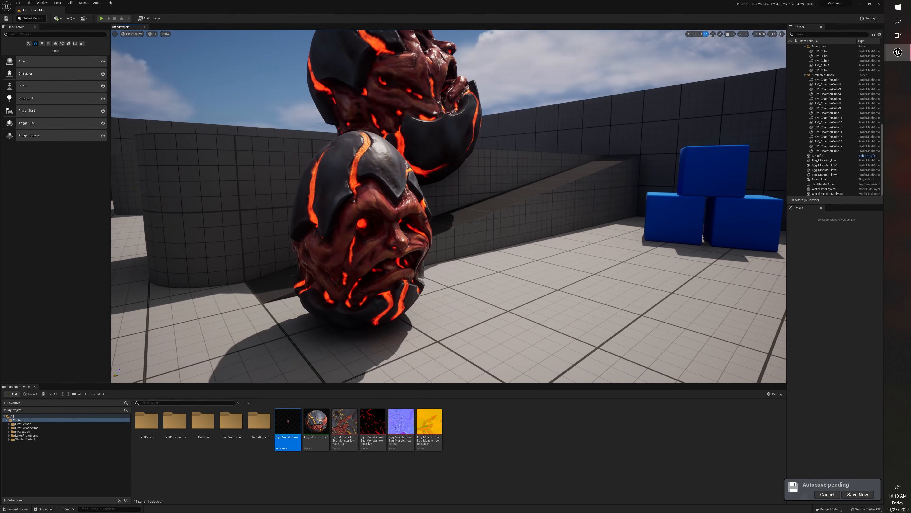